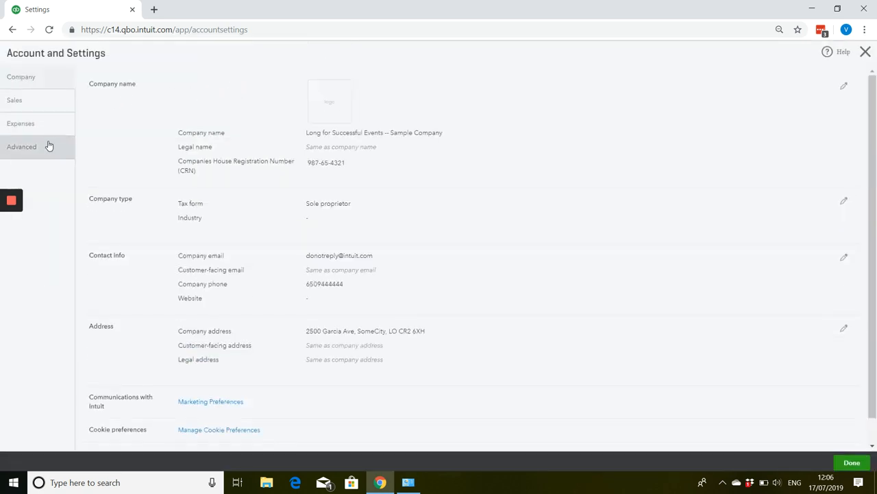
# In the Advanced account settings, edit the Time tracking section and set the first day of the work week to Monday.
pyautogui.click(49, 144)
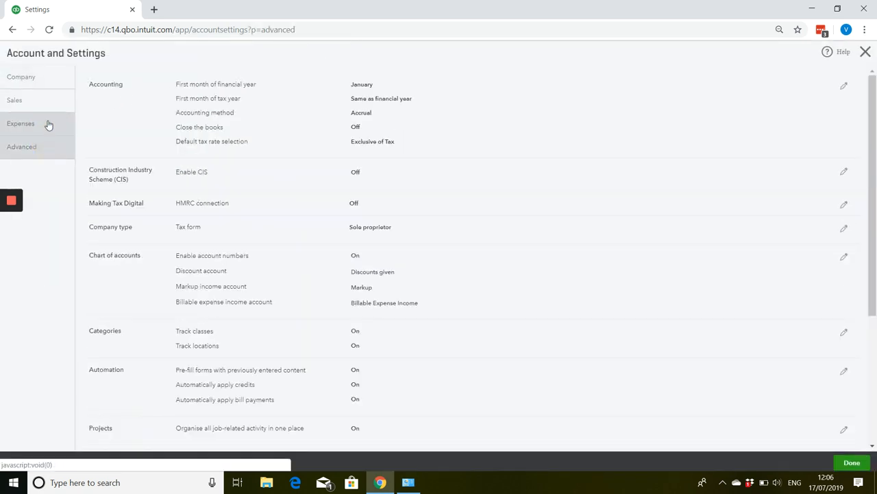
pyautogui.click(49, 124)
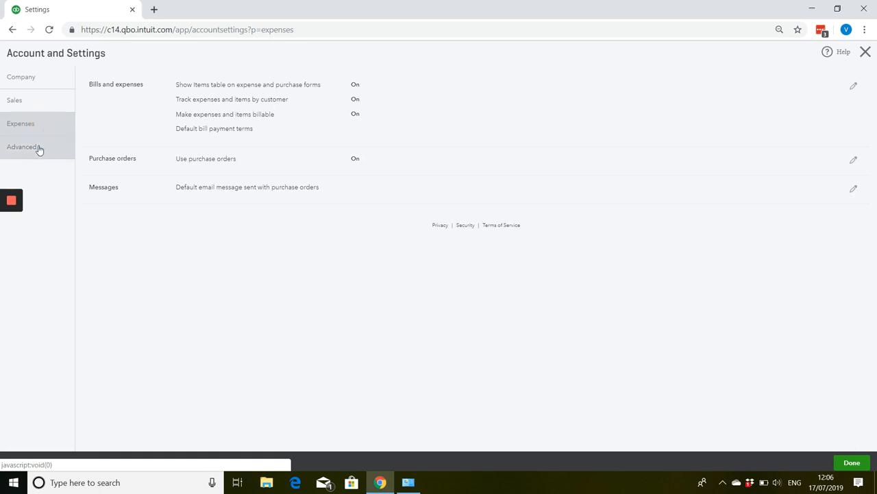
pyautogui.click(39, 150)
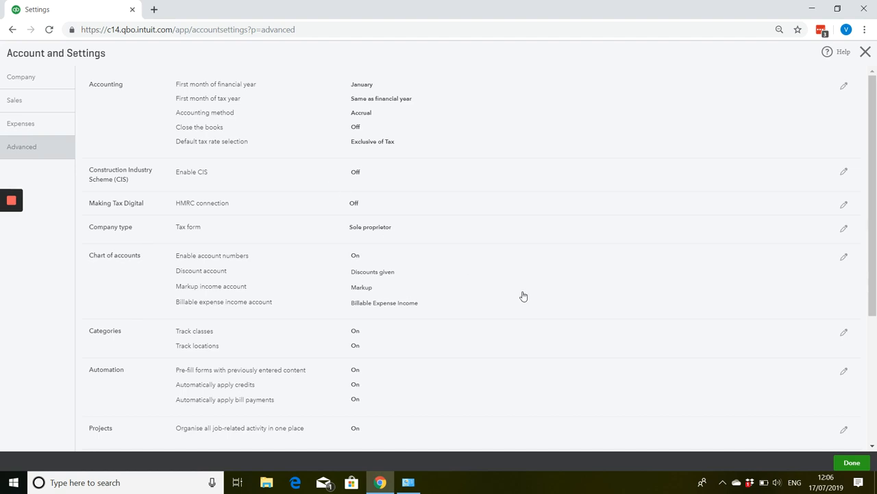
pyautogui.scroll(-1, 523, 296)
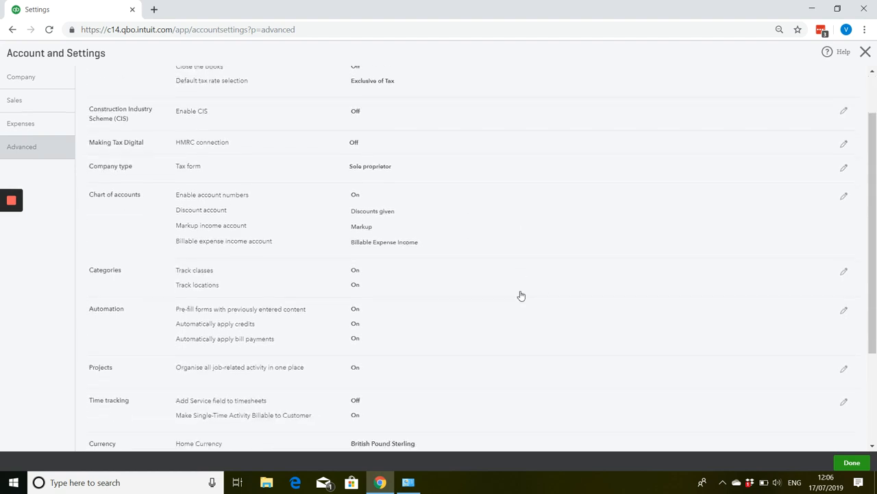
pyautogui.scroll(-1, 521, 296)
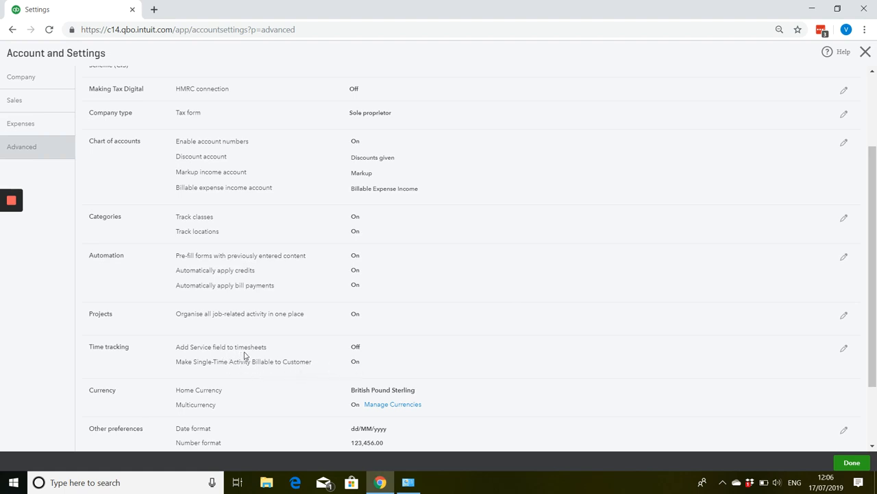
pyautogui.click(844, 348)
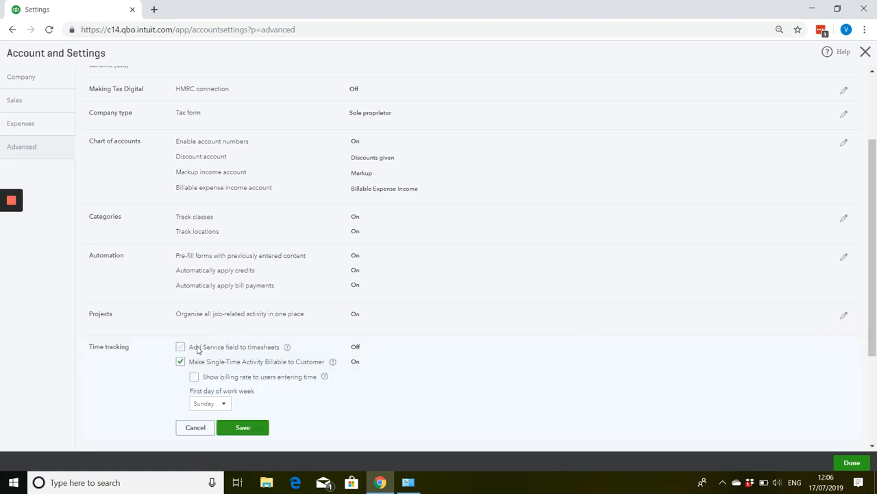
pyautogui.click(203, 403)
pyautogui.click(213, 330)
# Enable adding the Service field to timesheets, save the time tracking preferences and close the account settings.
pyautogui.click(287, 349)
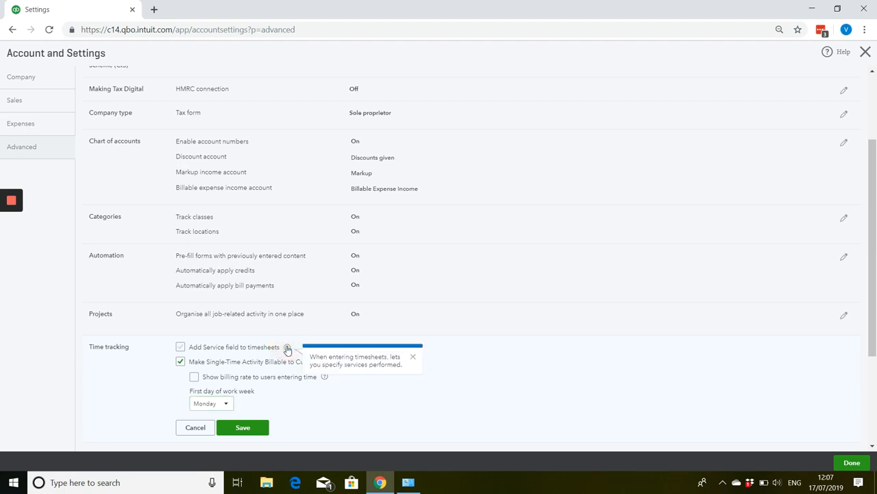
pyautogui.click(413, 356)
pyautogui.click(181, 348)
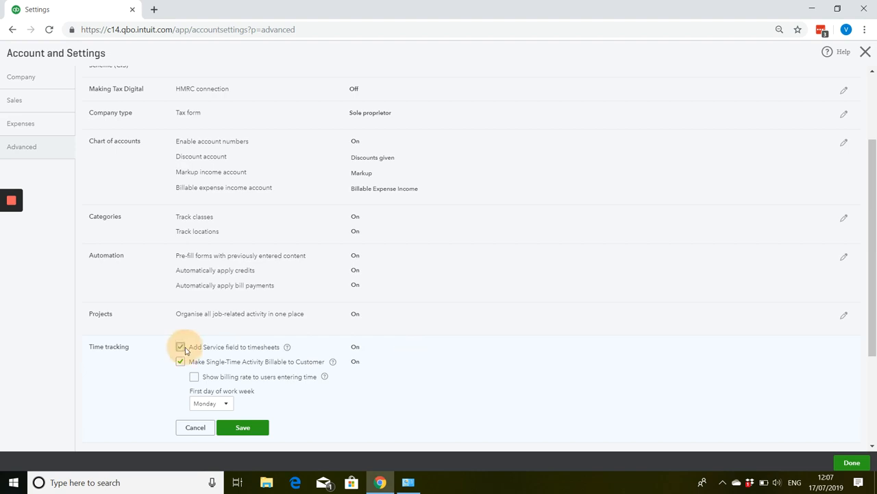
pyautogui.click(240, 428)
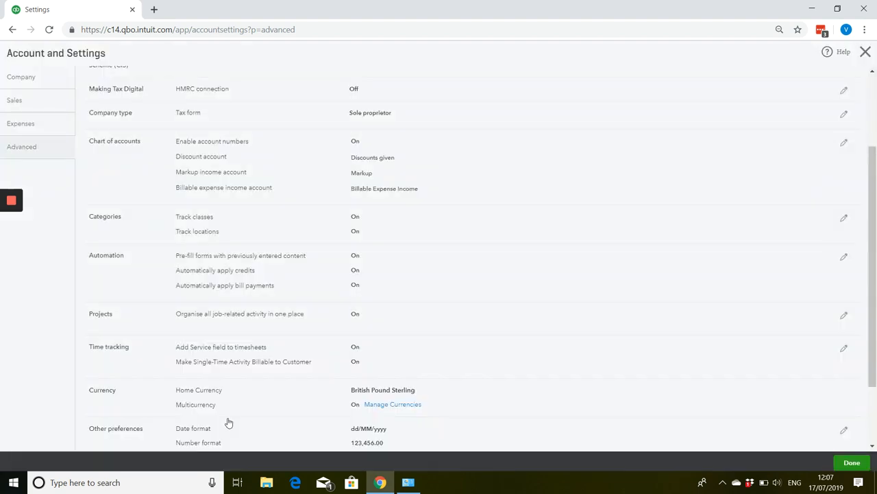
pyautogui.click(865, 55)
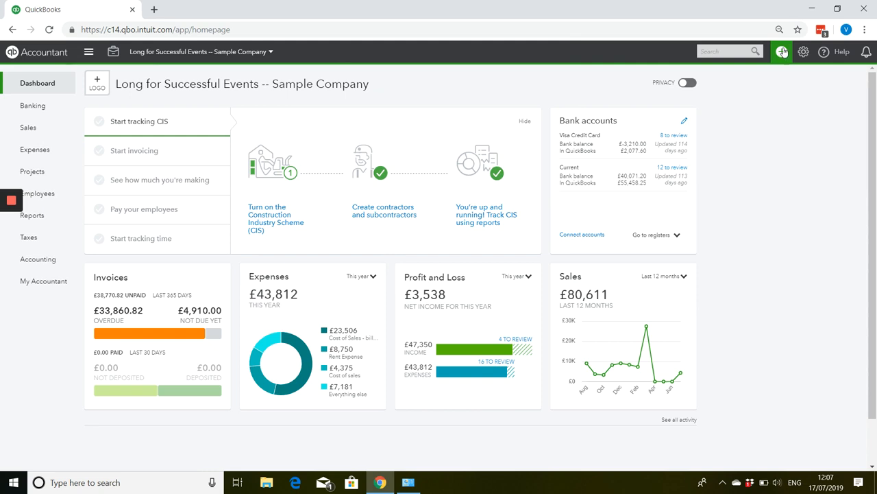
# Create a weekly timesheet and select the supplier whose time is being tracked.
pyautogui.click(782, 52)
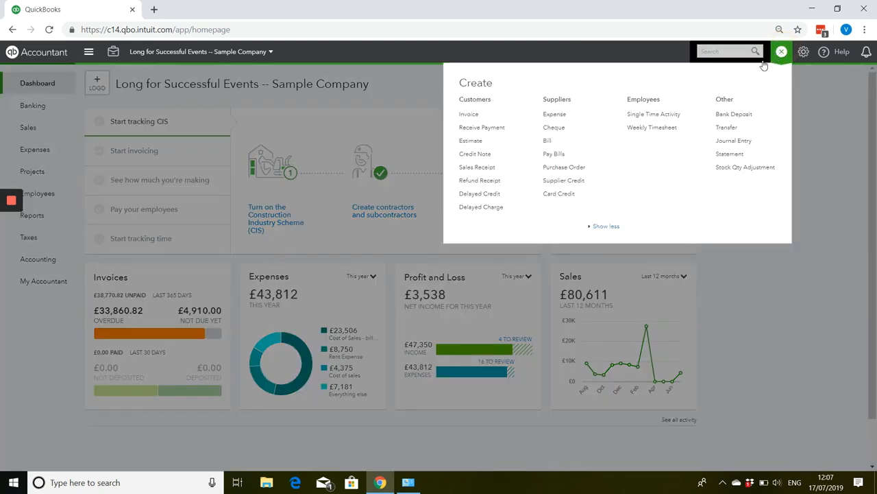
pyautogui.click(647, 129)
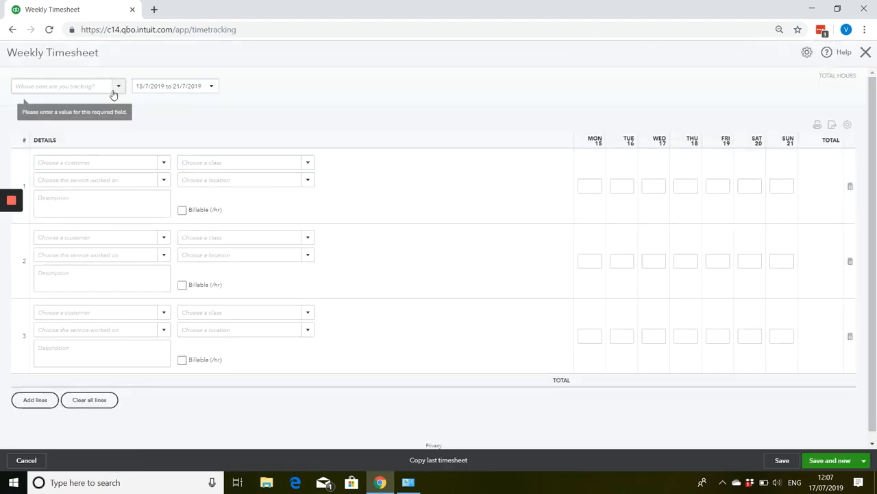
pyautogui.click(116, 88)
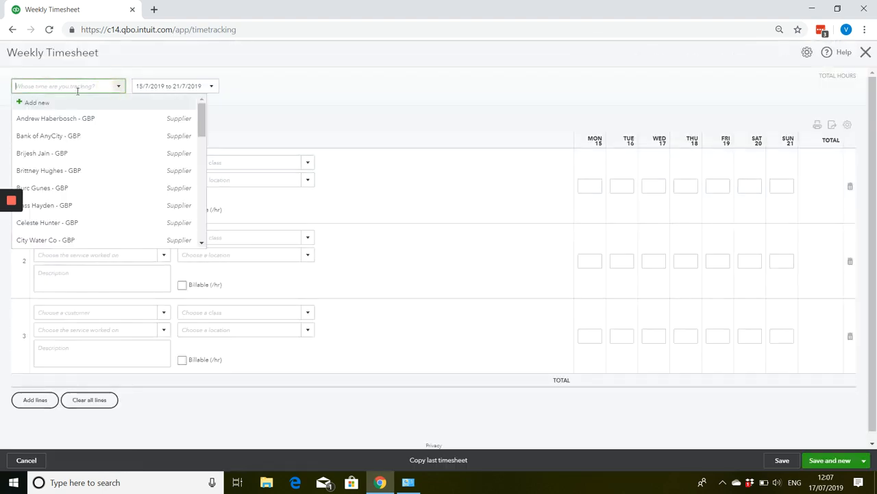
pyautogui.scroll(-5, 59, 129)
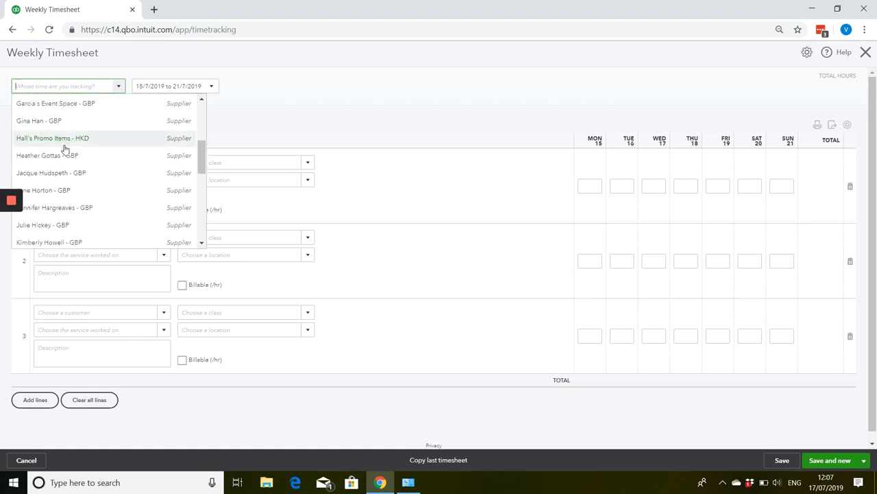
pyautogui.click(65, 157)
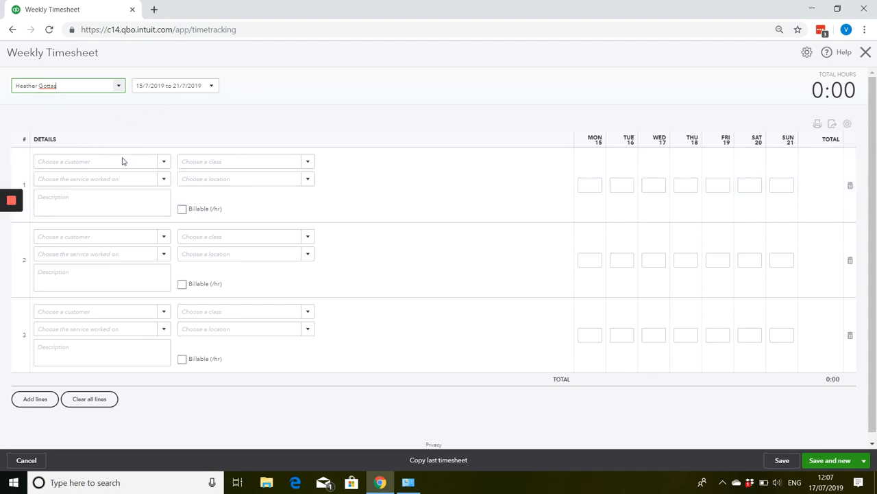
# On the timesheet's first line, choose the customer and set the service worked on to Gold retreat.
pyautogui.click(161, 161)
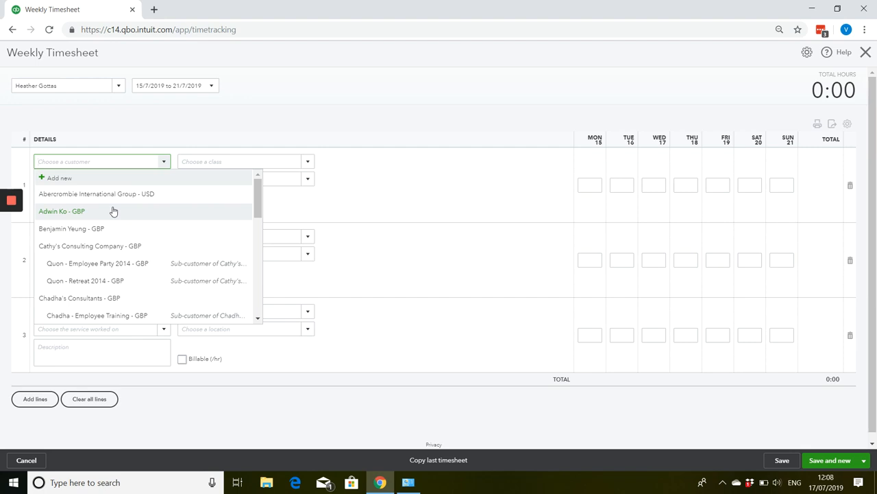
pyautogui.click(104, 227)
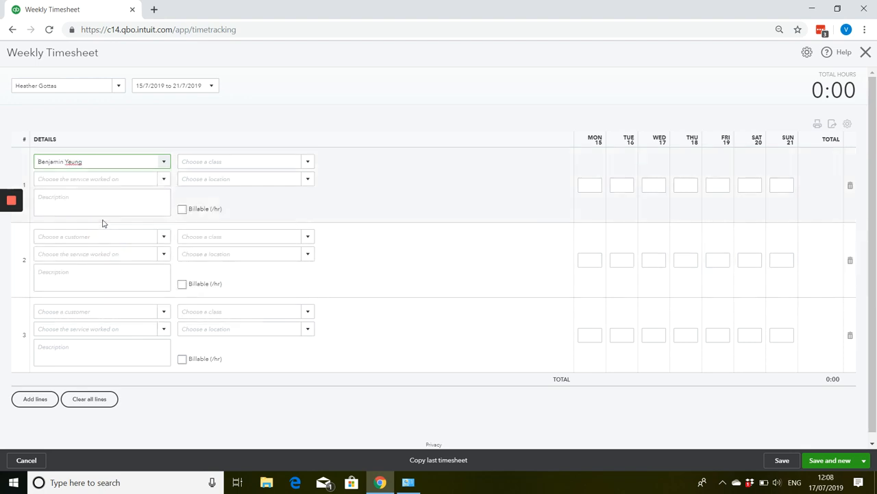
pyautogui.click(164, 179)
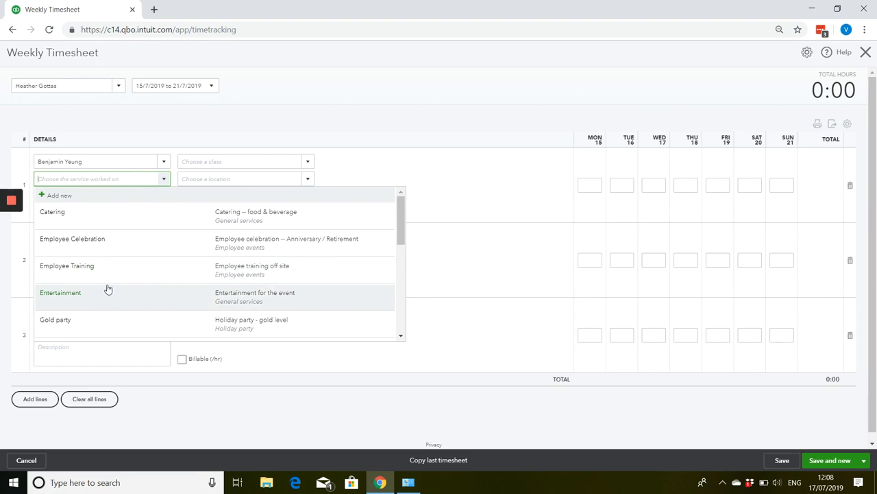
pyautogui.scroll(-2, 108, 289)
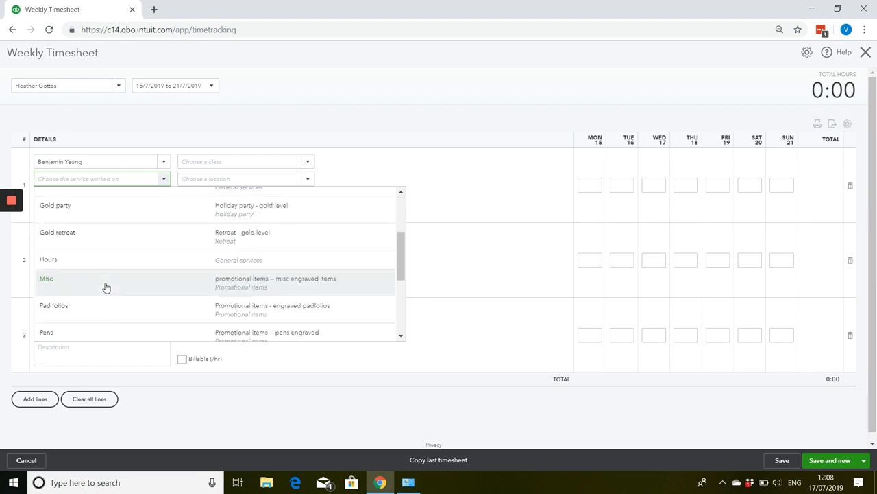
pyautogui.click(110, 248)
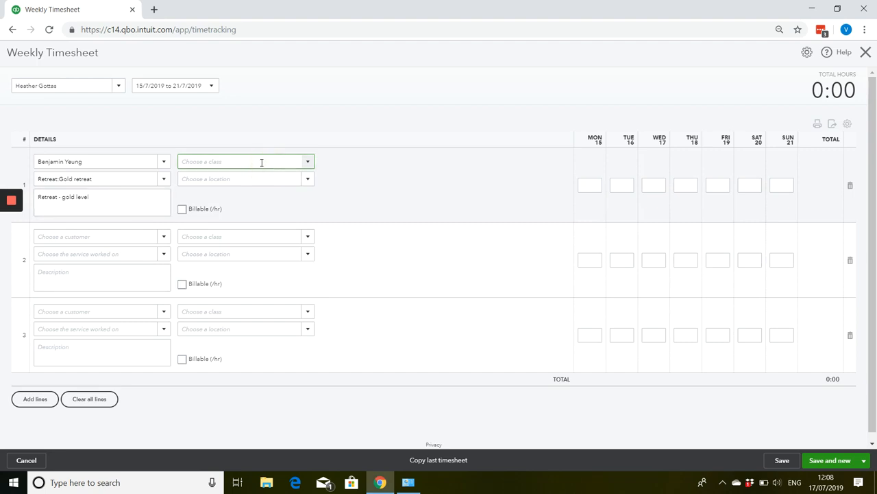
# Mark the first timesheet line as billable and set its hourly rate to 50.00.
pyautogui.click(183, 210)
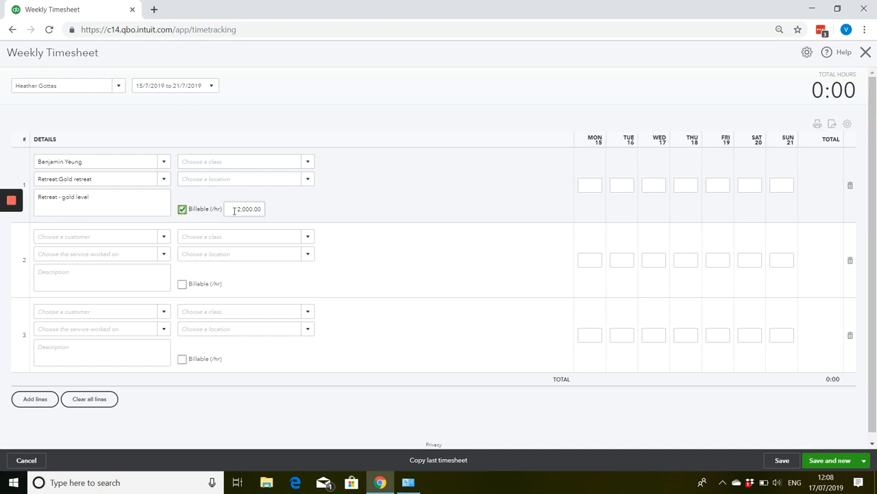
pyautogui.moveTo(234, 211); pyautogui.dragTo(279, 221)
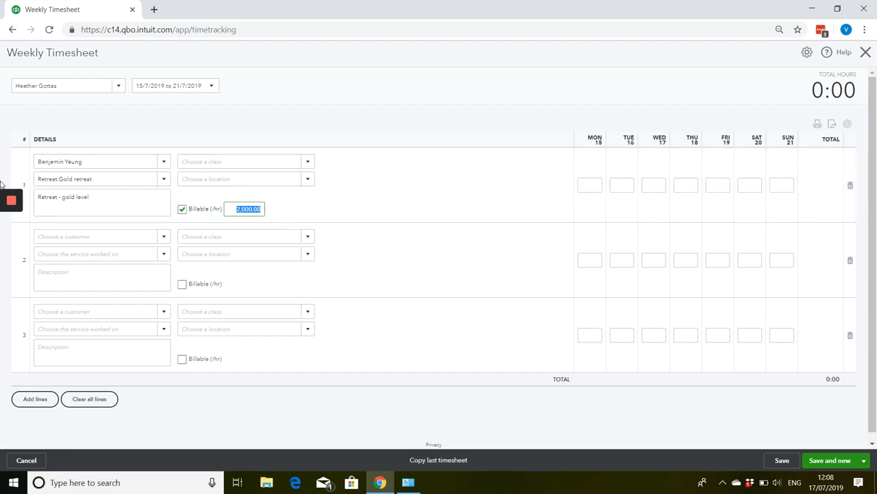
pyautogui.write('50.00')
# Enter 7, 5, 3 and 5 hours for Monday to Thursday on the first line, and save the timesheet, starting a new one.
pyautogui.click(592, 189)
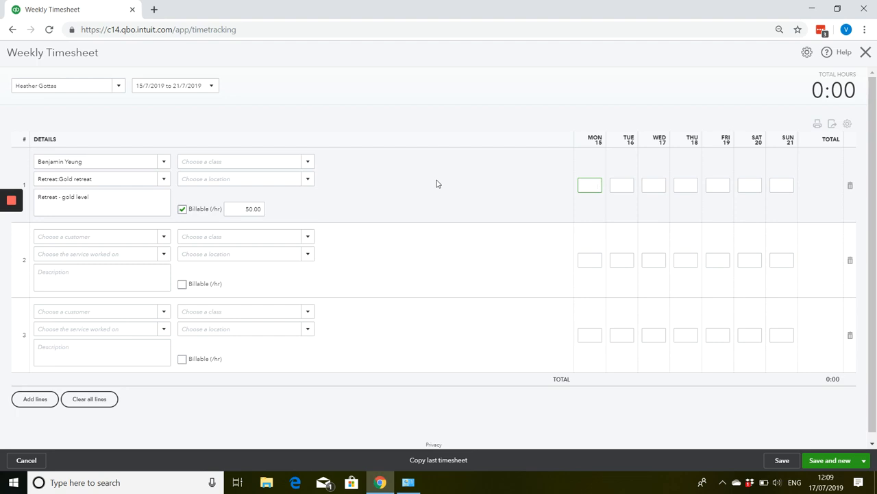
pyautogui.write('7')
pyautogui.press('Tab')
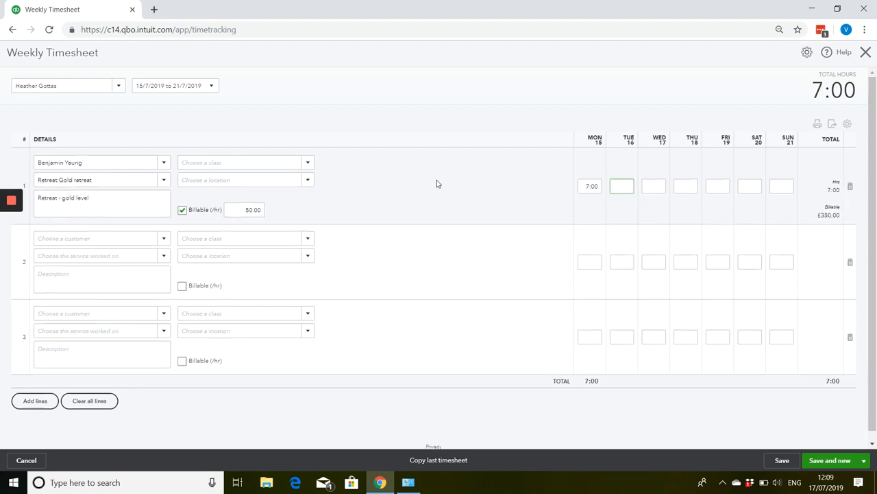
pyautogui.write('5')
pyautogui.press('Tab')
pyautogui.write('3')
pyautogui.press('Tab')
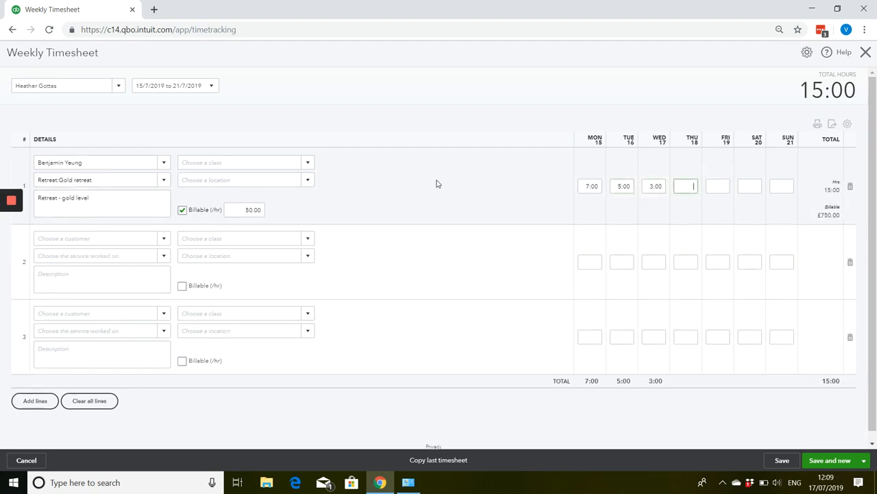
pyautogui.press('Tab')
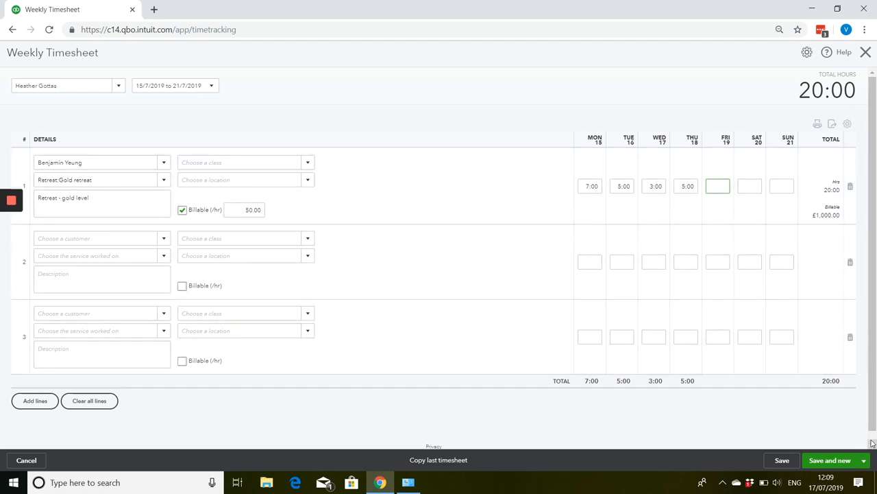
pyautogui.click(863, 460)
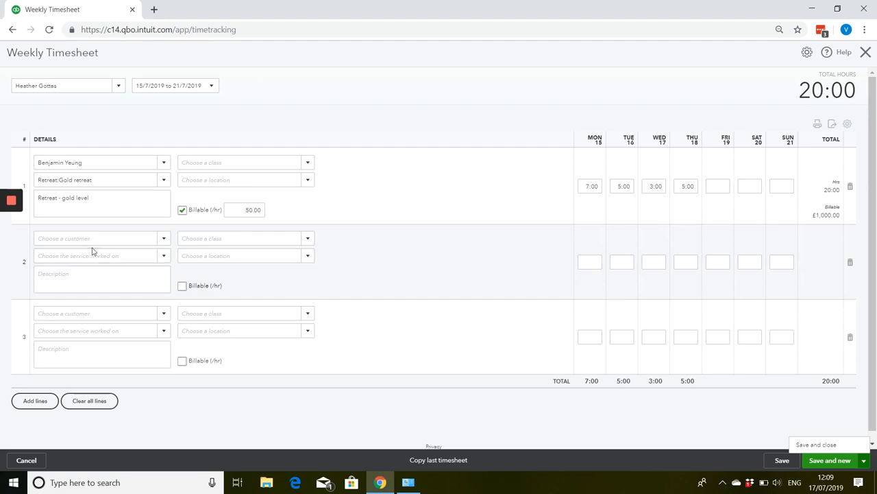
pyautogui.click(832, 457)
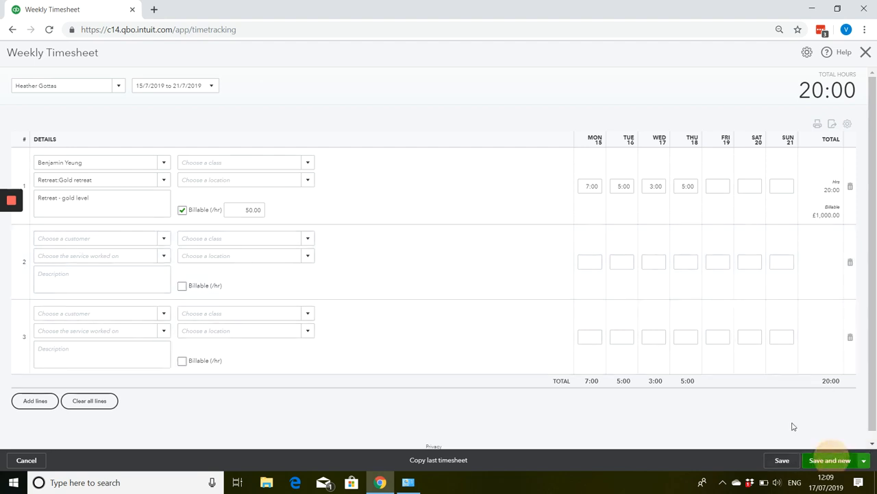
# On the new timesheet, select another supplier and fill the first line with the same customer and the Employee Celebration service.
pyautogui.click(118, 87)
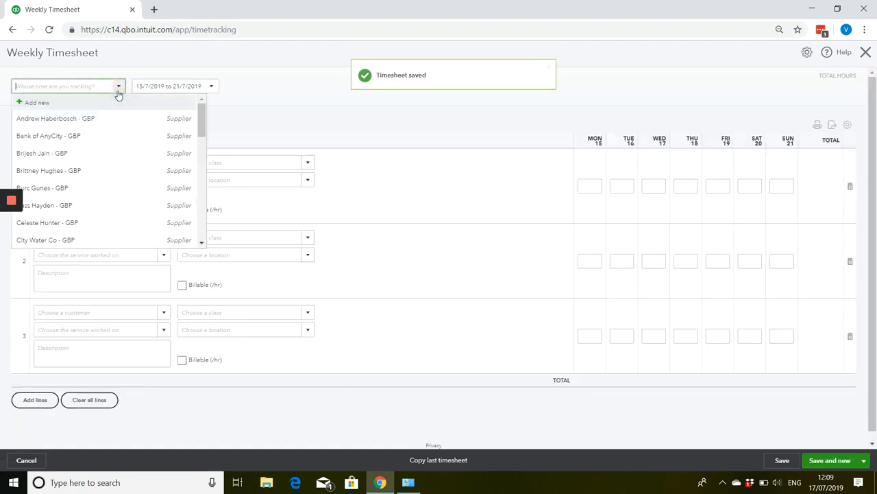
pyautogui.click(86, 170)
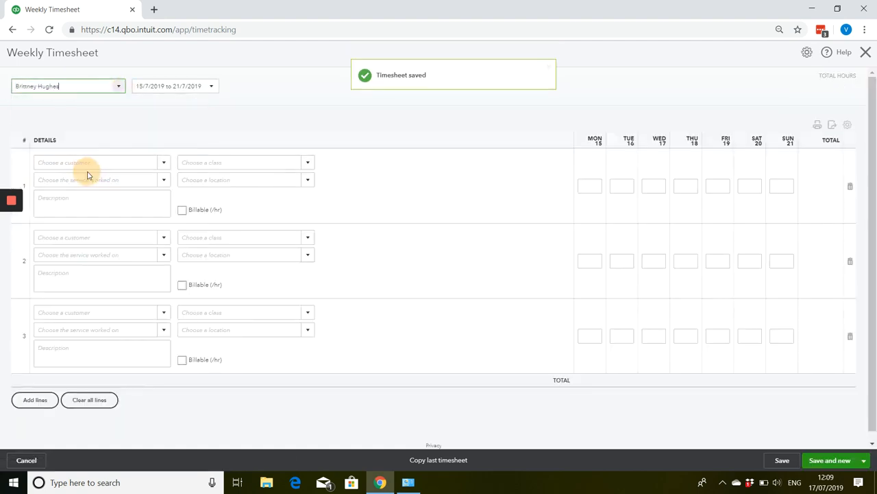
pyautogui.click(164, 162)
pyautogui.click(107, 228)
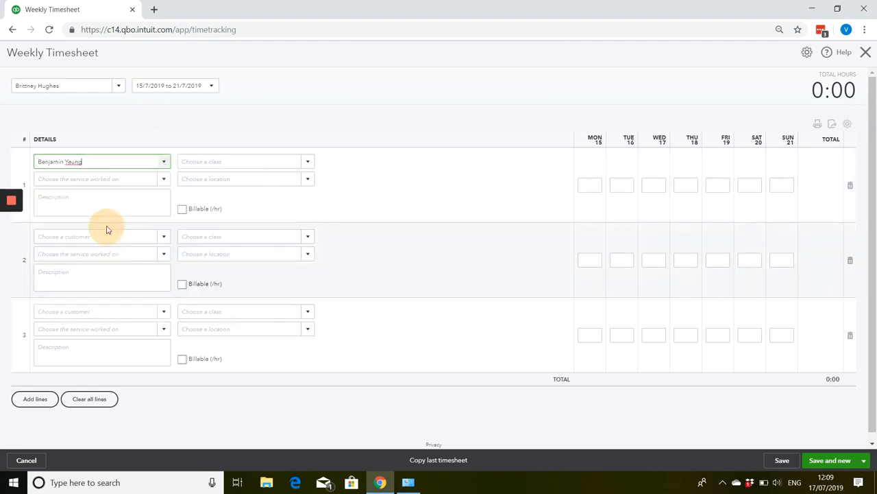
pyautogui.click(137, 179)
pyautogui.click(164, 179)
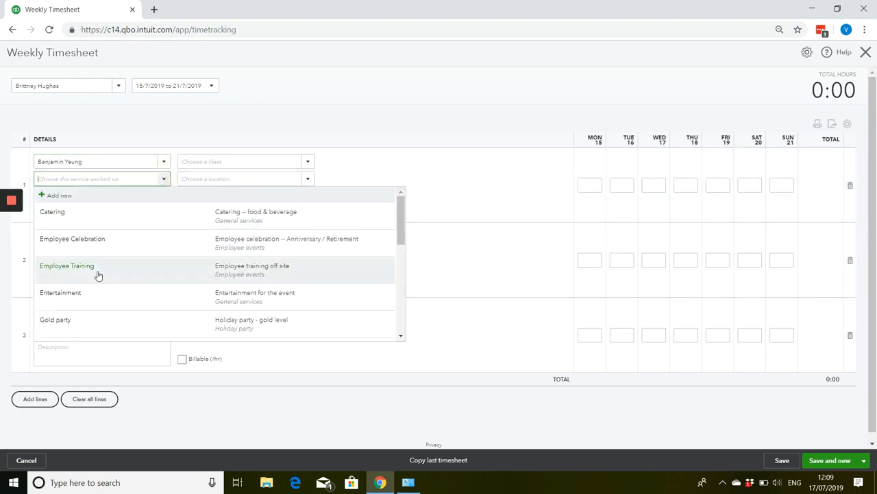
pyautogui.click(105, 242)
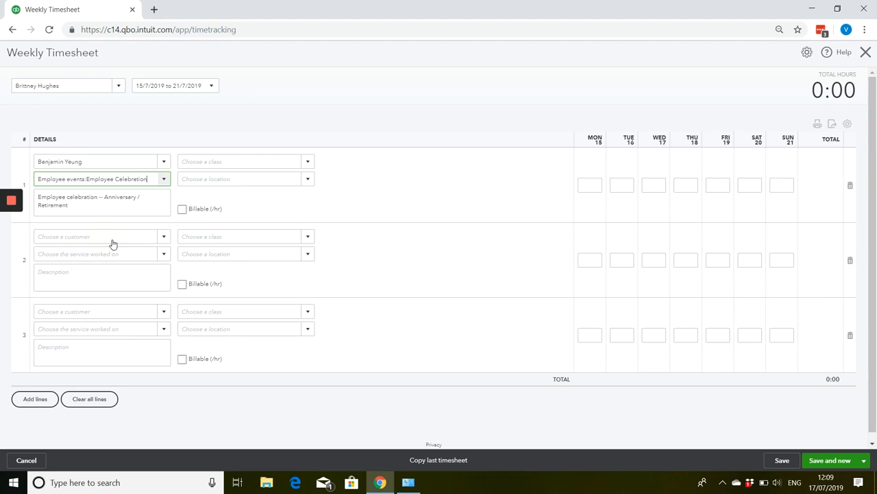
# Make the first line billable at 30.00 per hour with 5 hours on Monday and 7 on Wednesday, and save and close the timesheet.
pyautogui.click(182, 210)
pyautogui.click(251, 209)
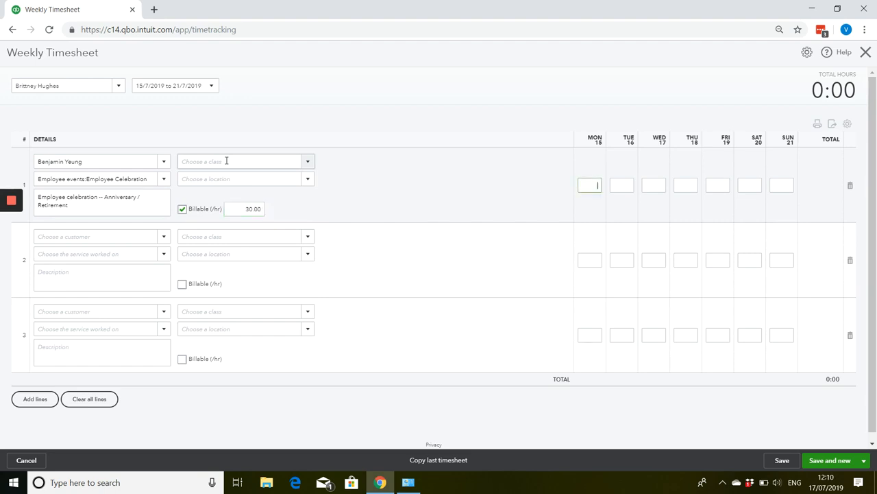
pyautogui.press('Tab')
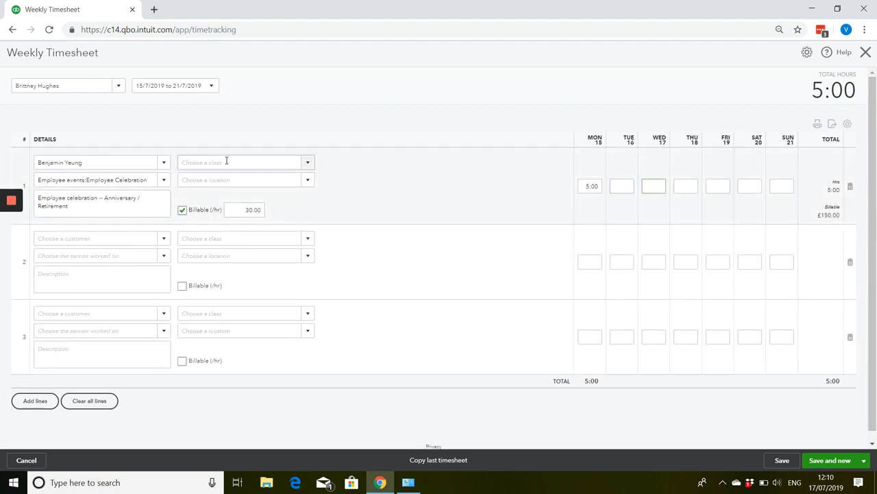
pyautogui.write('7')
pyautogui.press('Tab')
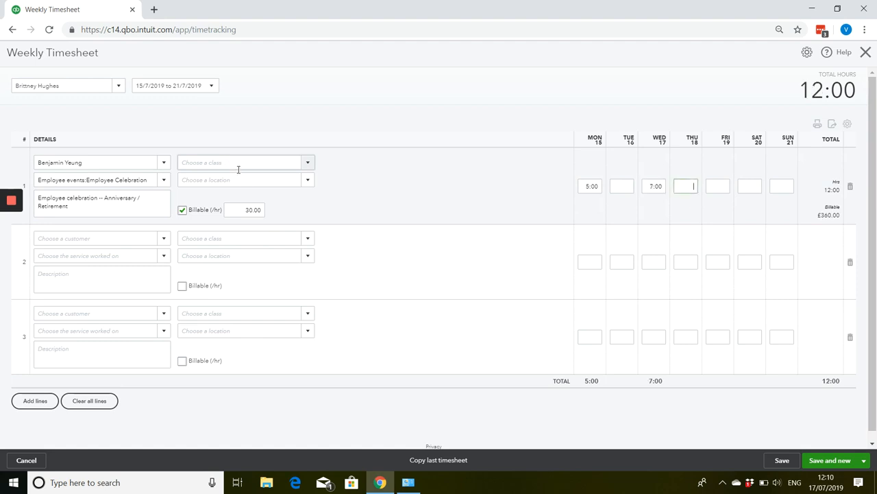
pyautogui.click(864, 461)
pyautogui.click(833, 445)
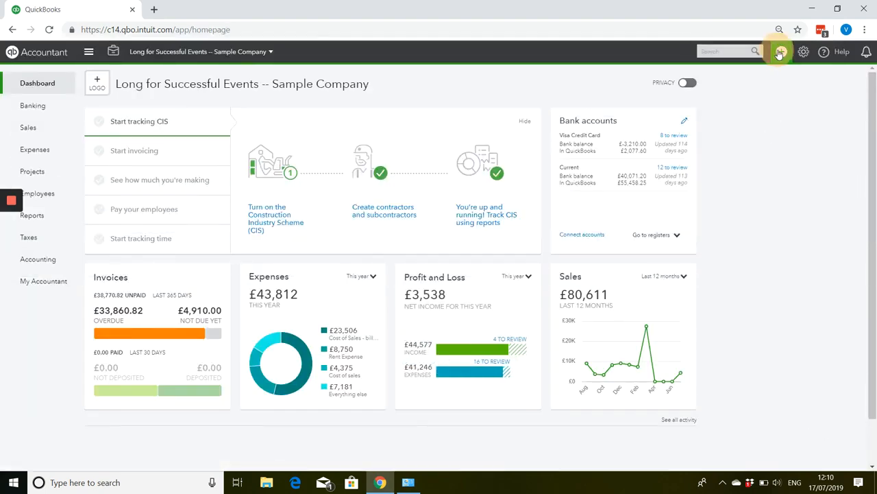
# Create a new invoice for the customer whose billable hours were recorded on the timesheets.
pyautogui.click(780, 52)
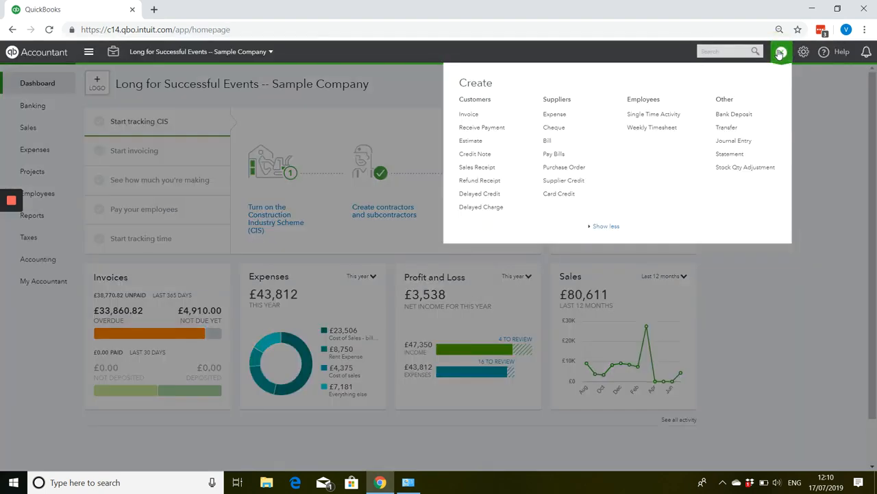
pyautogui.click(470, 115)
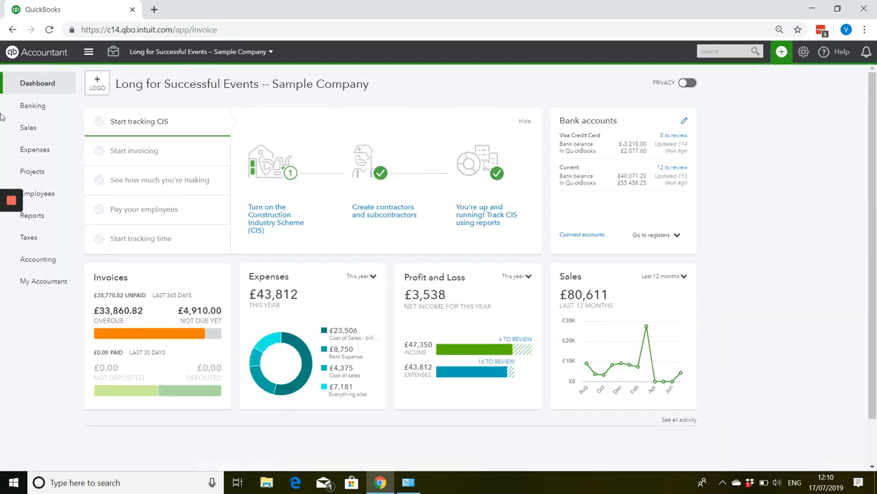
pyautogui.moveTo(2, 146)
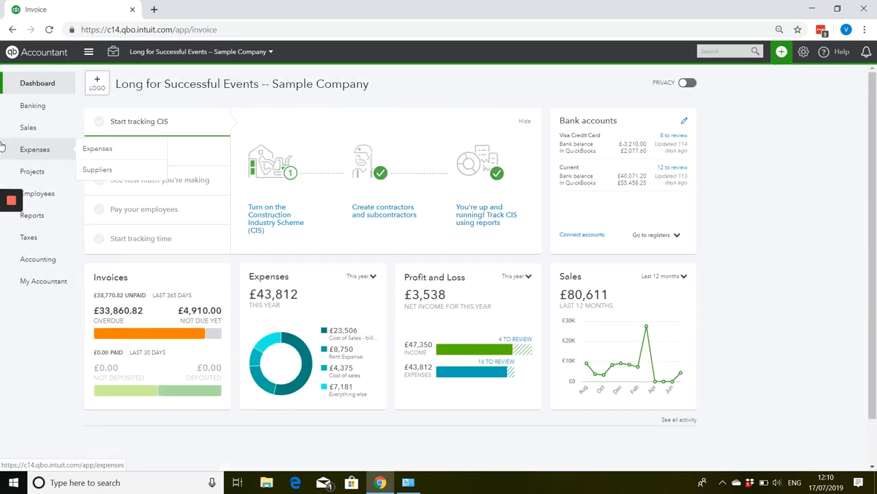
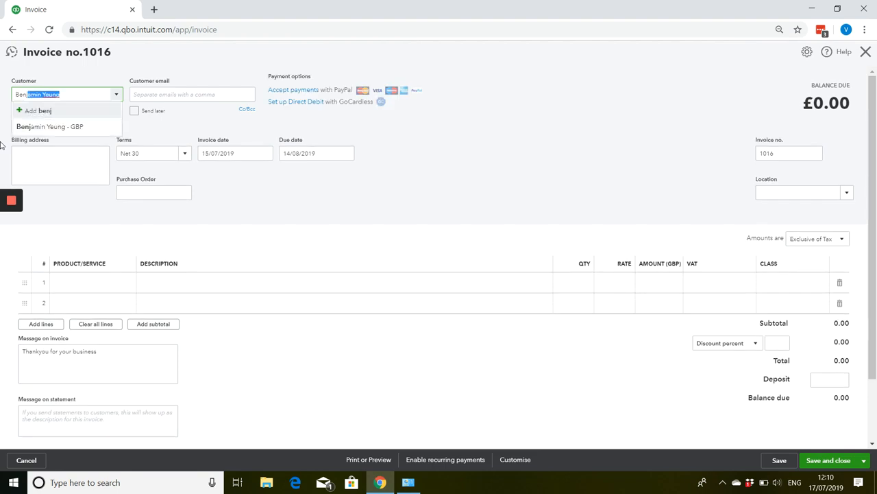
pyautogui.press('Tab')
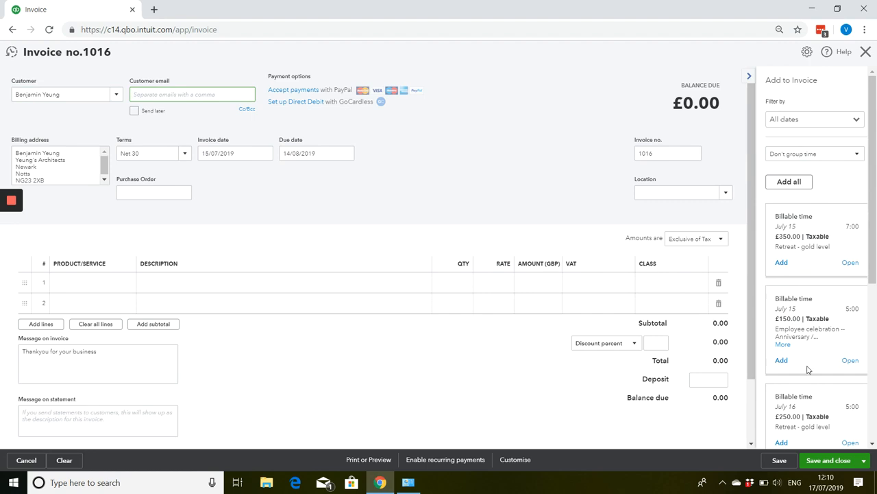
# Add all six billable time entries from July 15 to July 18 to the invoice one by one.
pyautogui.scroll(-4, 802, 261)
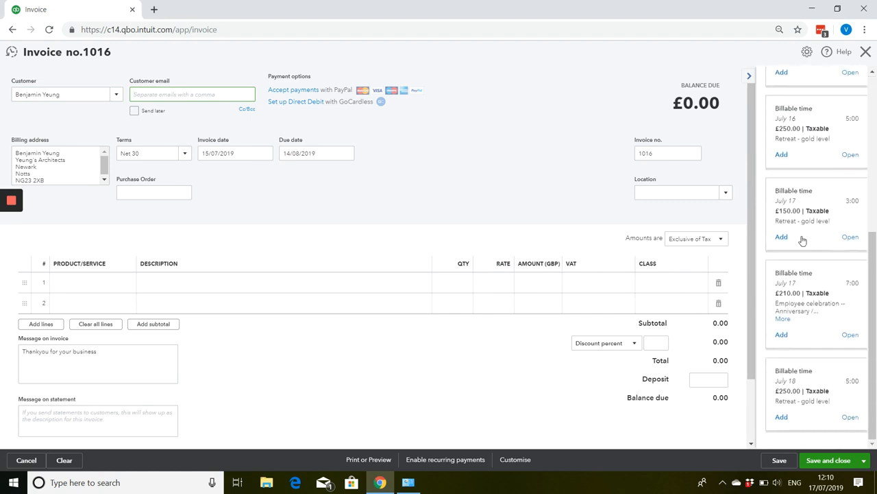
pyautogui.scroll(5, 804, 246)
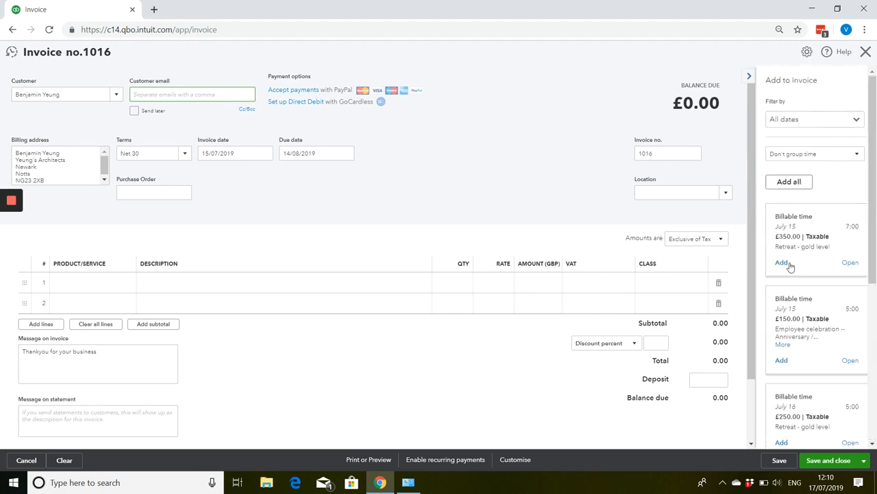
pyautogui.click(788, 265)
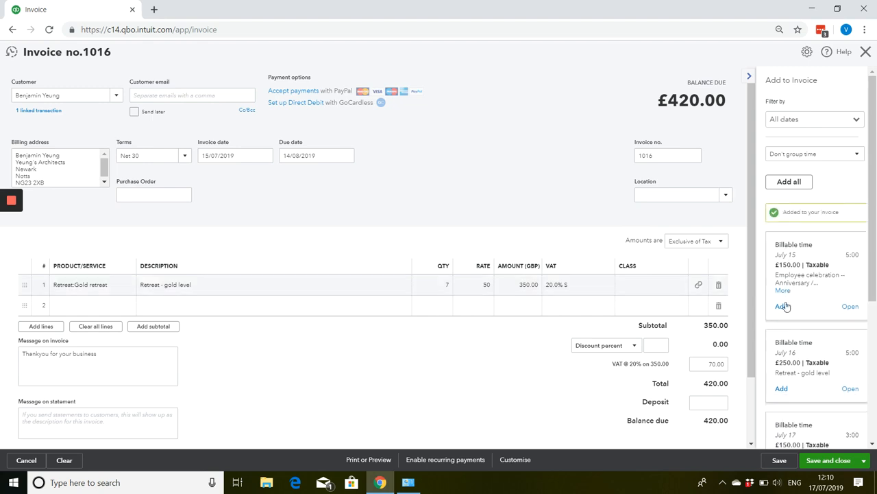
pyautogui.click(783, 306)
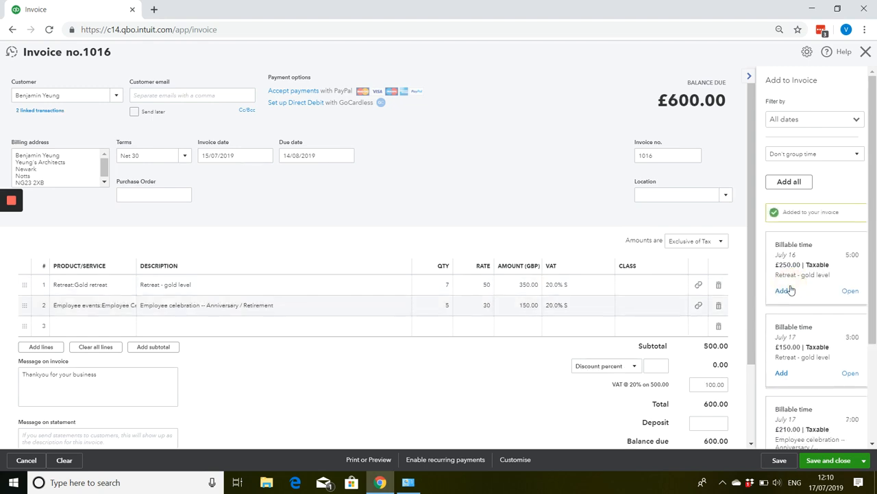
pyautogui.click(783, 291)
pyautogui.click(785, 290)
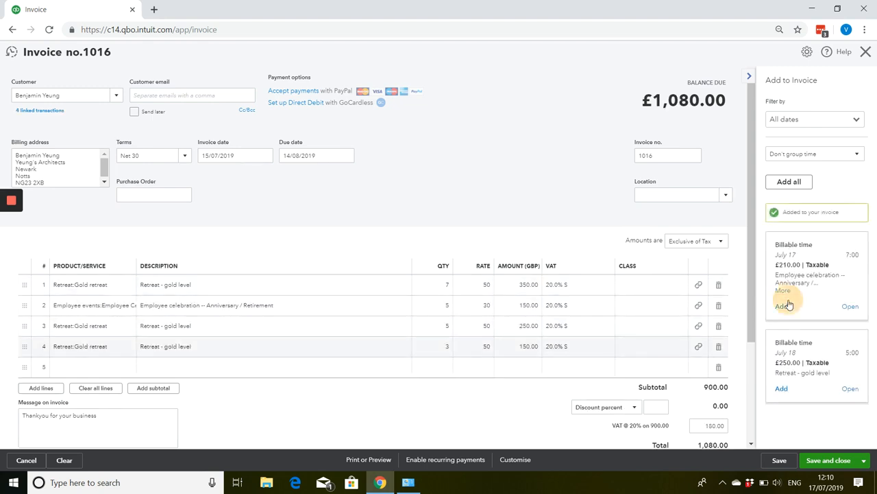
pyautogui.click(787, 305)
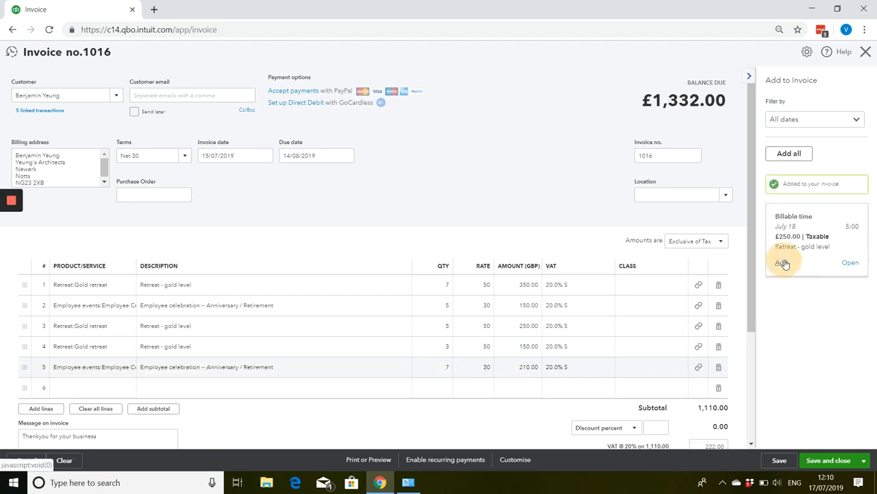
pyautogui.click(782, 264)
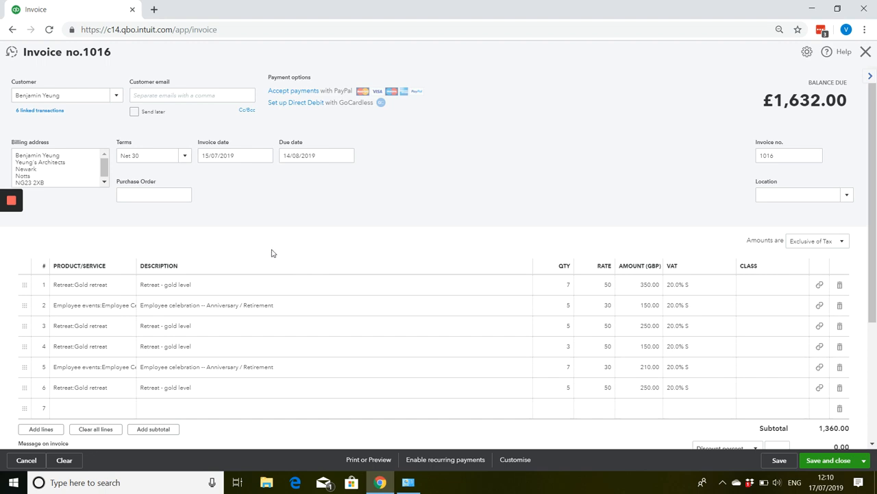
# Check the invoice in the print preview down to its totals, and save and close the invoice.
pyautogui.click(375, 460)
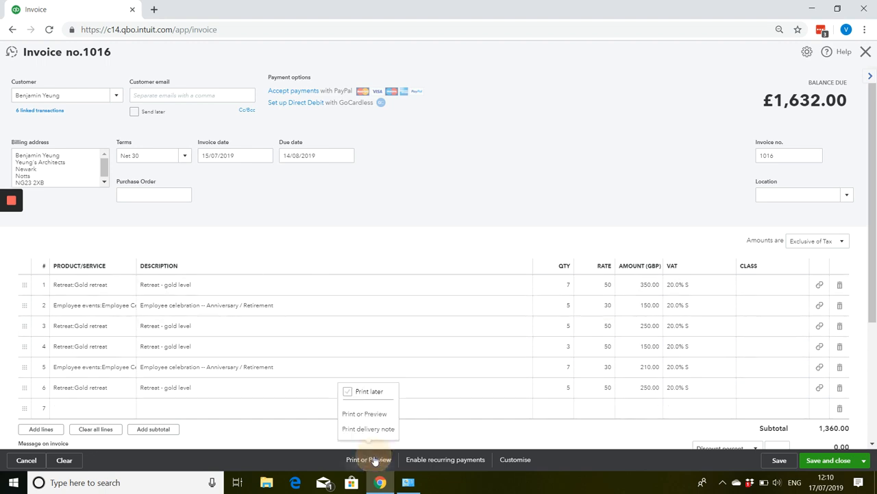
pyautogui.click(371, 414)
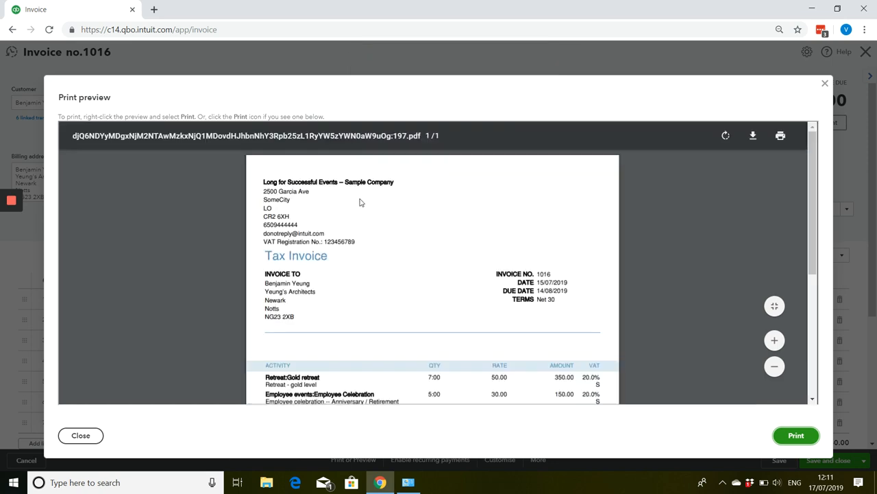
pyautogui.scroll(-5, 359, 201)
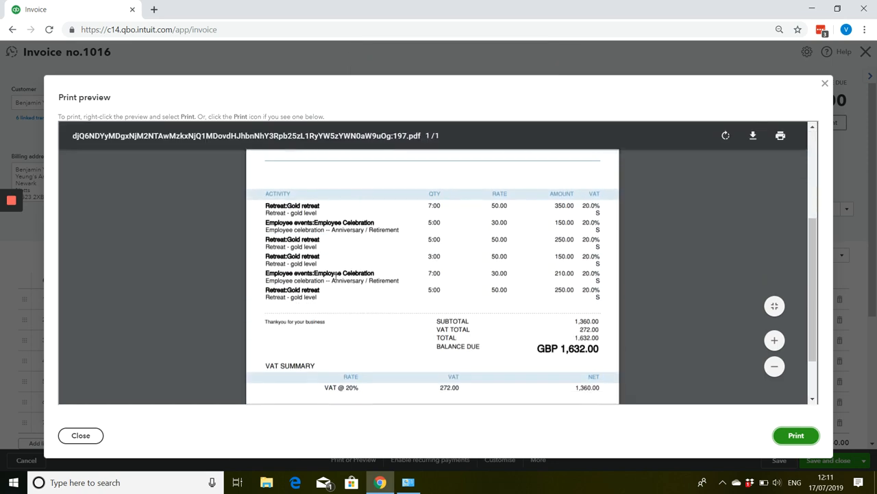
pyautogui.click(825, 87)
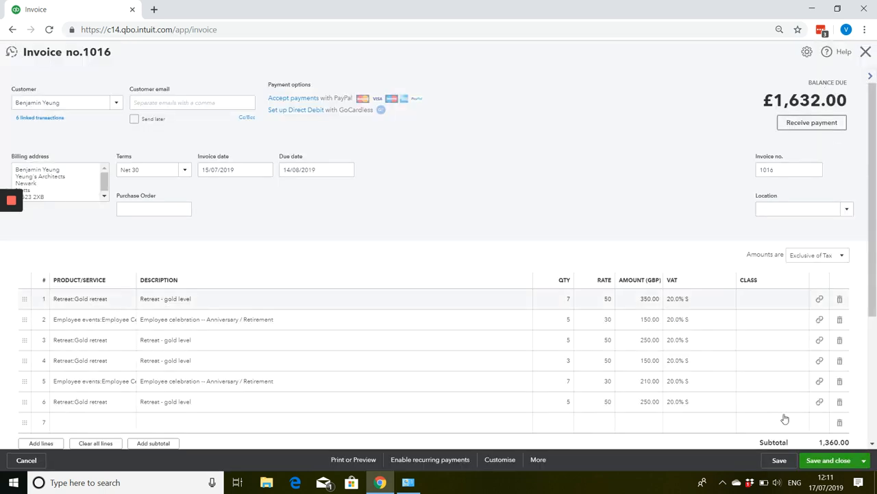
pyautogui.click(779, 460)
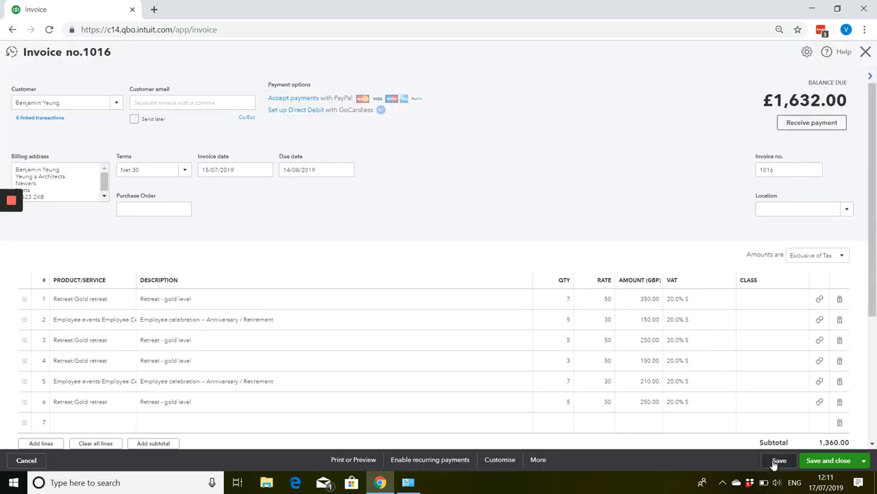
pyautogui.click(864, 52)
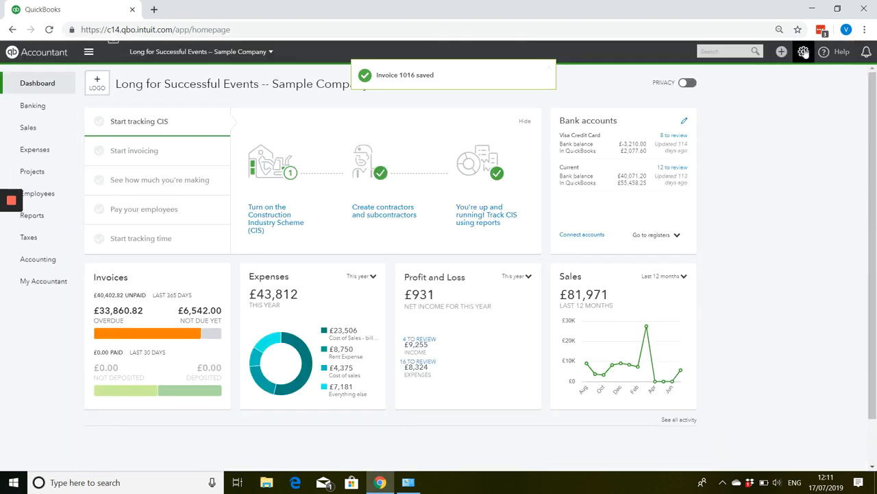
# Open the tax invoice template from the custom form styles and edit the content of its activity table.
pyautogui.click(803, 52)
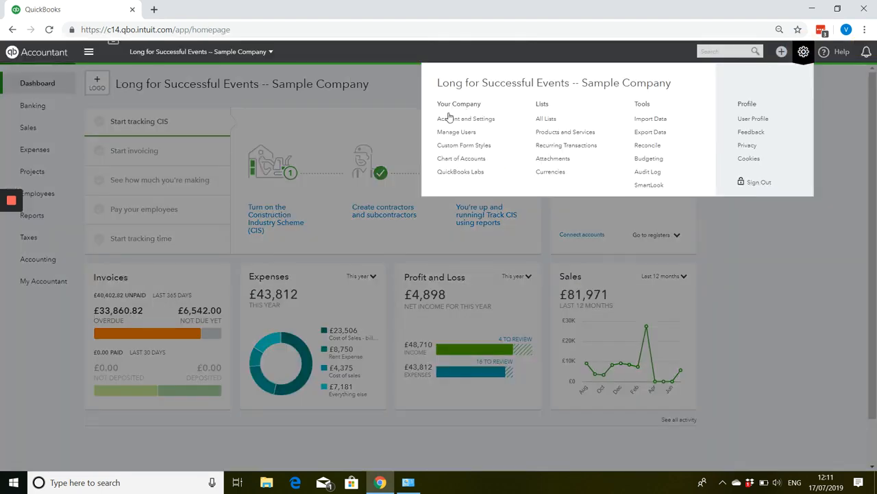
pyautogui.click(458, 145)
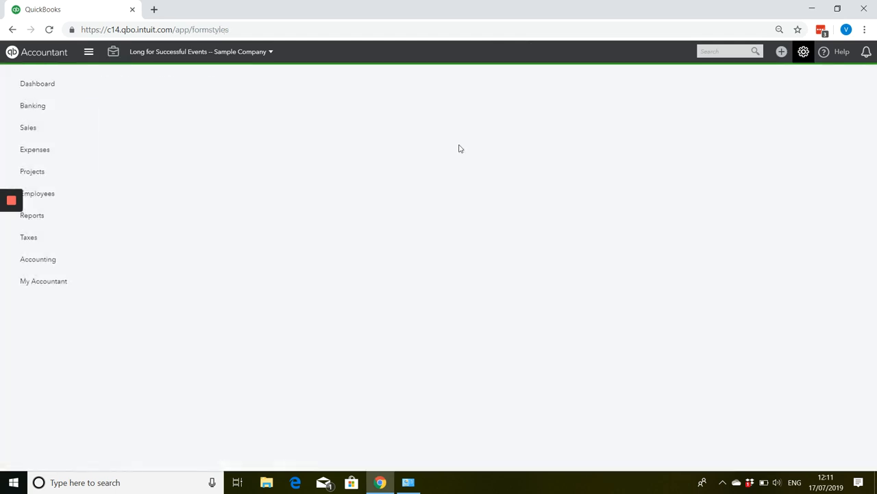
pyautogui.click(823, 140)
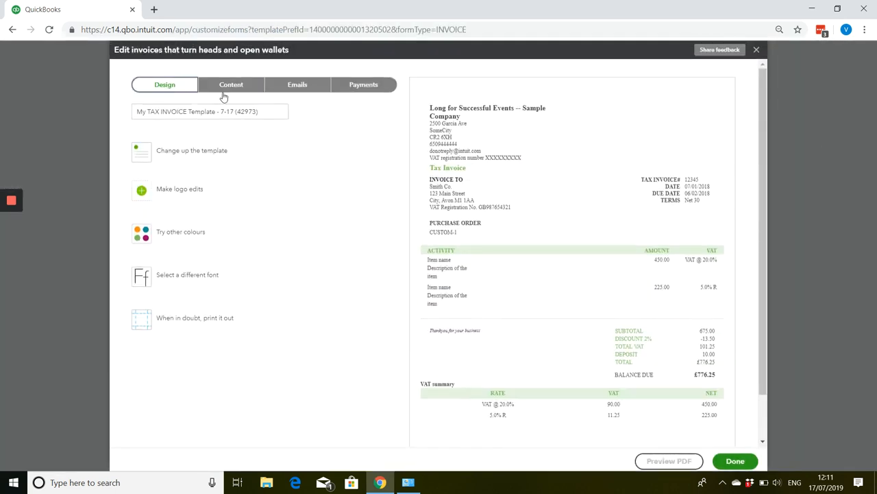
pyautogui.click(232, 85)
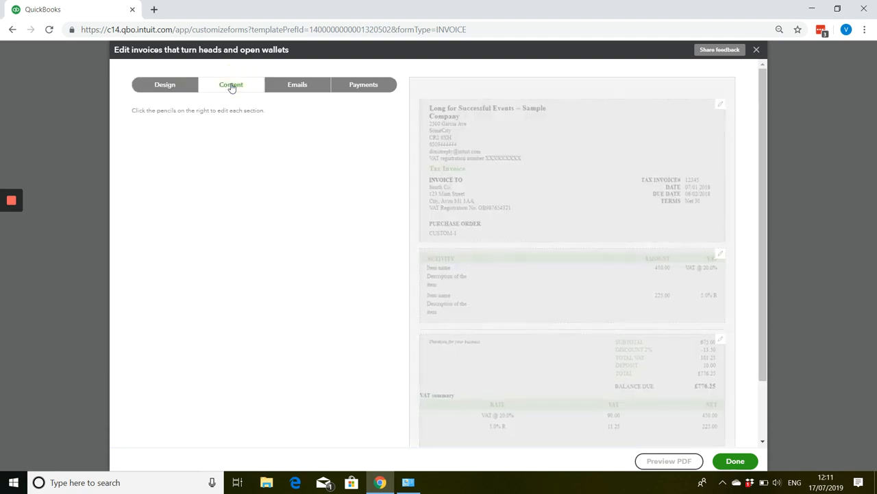
pyautogui.click(473, 294)
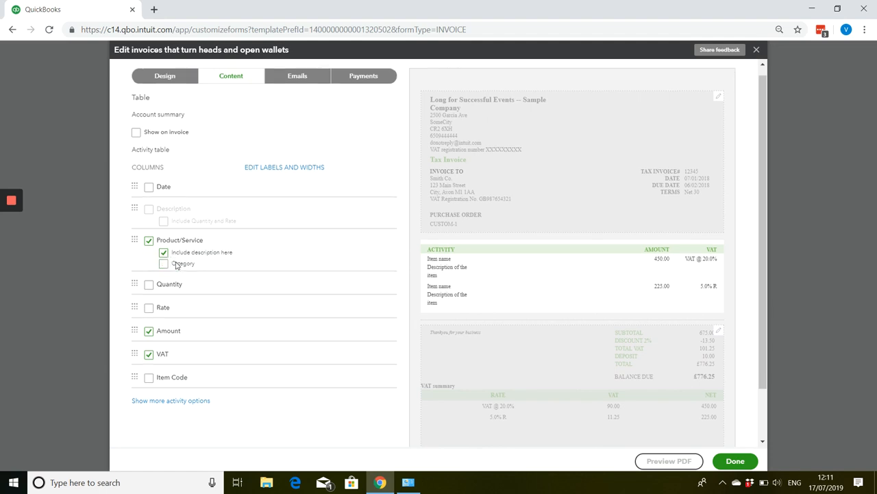
# Group the invoice template's activity by Week starting on Monday with subtotal groups, and save the template.
pyautogui.scroll(-1, 189, 309)
pyautogui.click(199, 340)
pyautogui.scroll(-1, 178, 336)
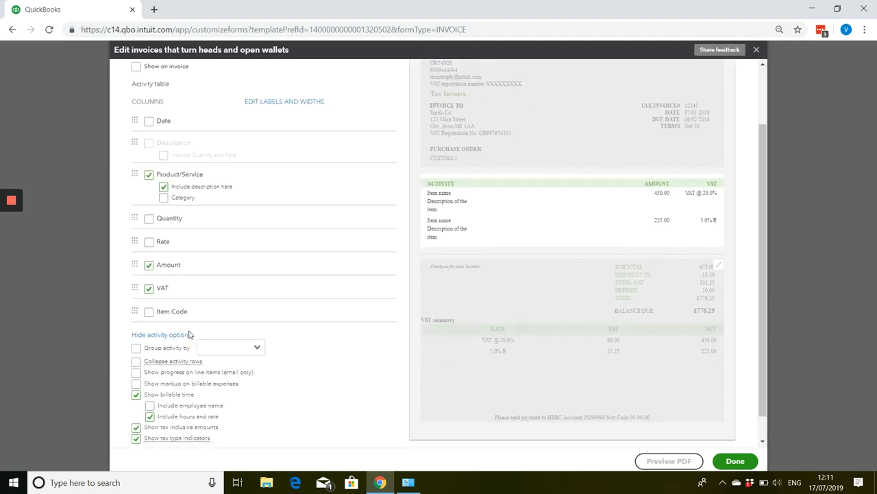
pyautogui.click(146, 323)
pyautogui.click(222, 320)
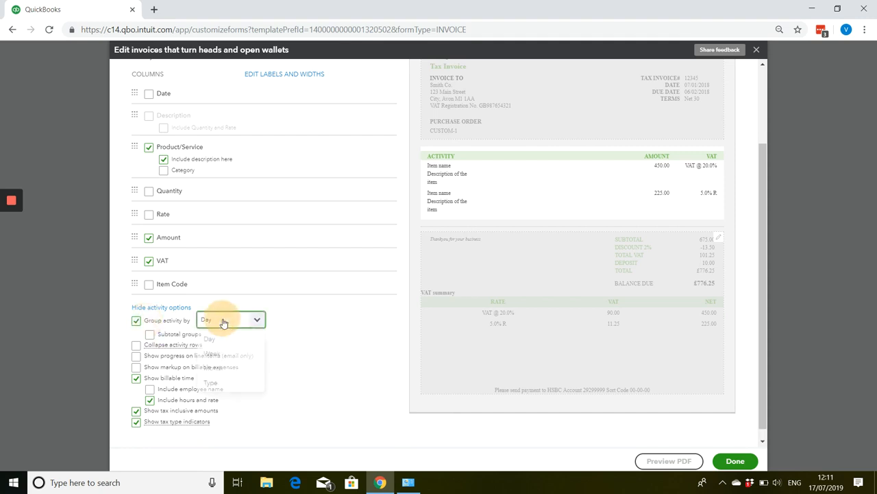
pyautogui.click(214, 355)
pyautogui.click(343, 320)
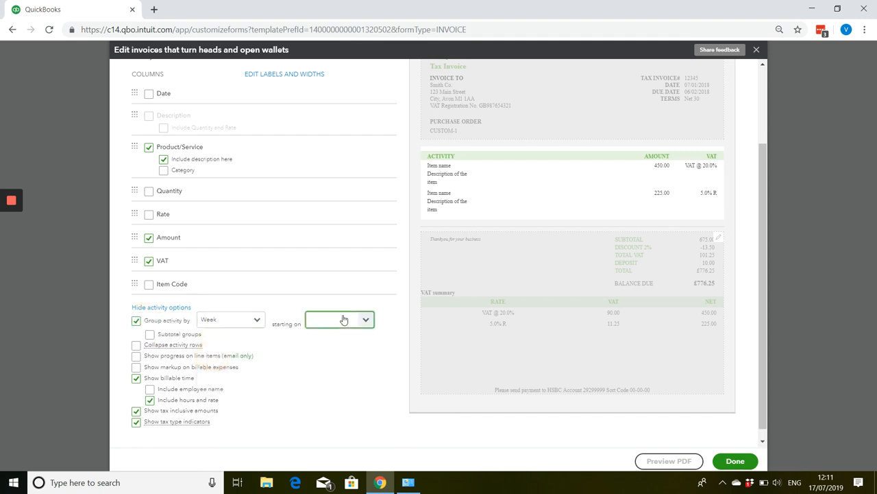
pyautogui.click(326, 339)
pyautogui.click(150, 334)
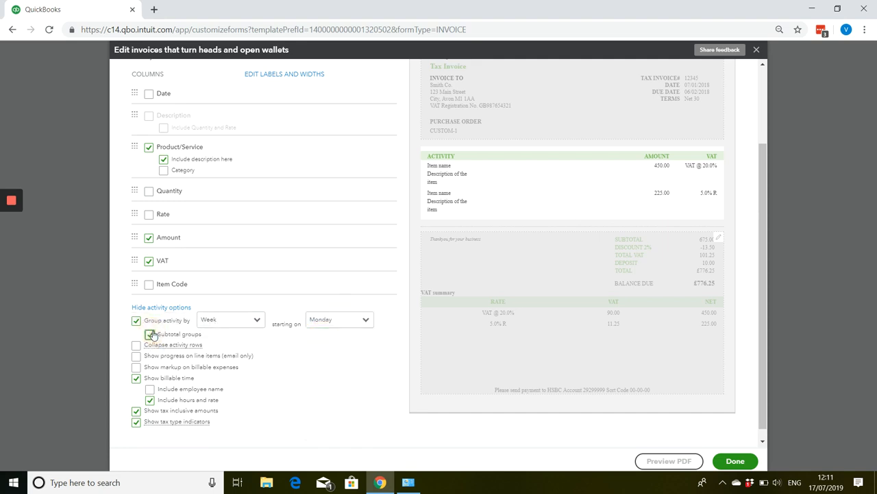
pyautogui.click(737, 464)
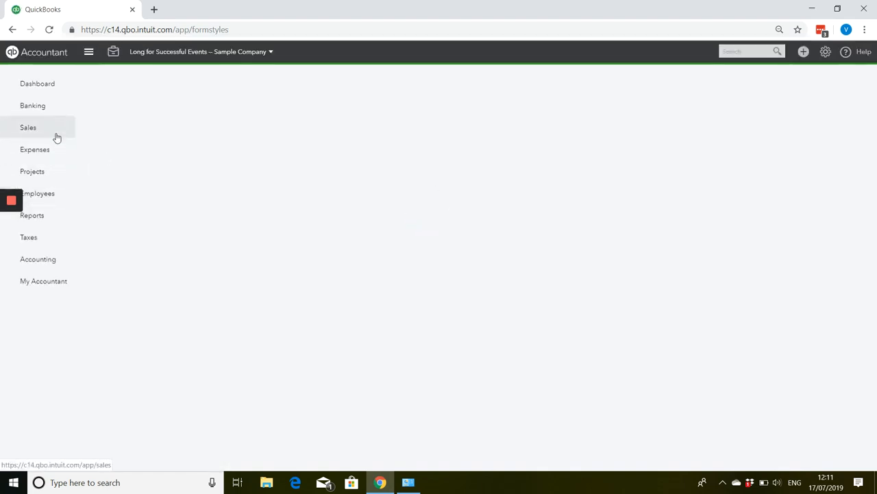
# Open the Yeung's Architects customer record from the customer list and open its invoice dated 15/07/2019.
pyautogui.moveTo(59, 134)
pyautogui.click(96, 151)
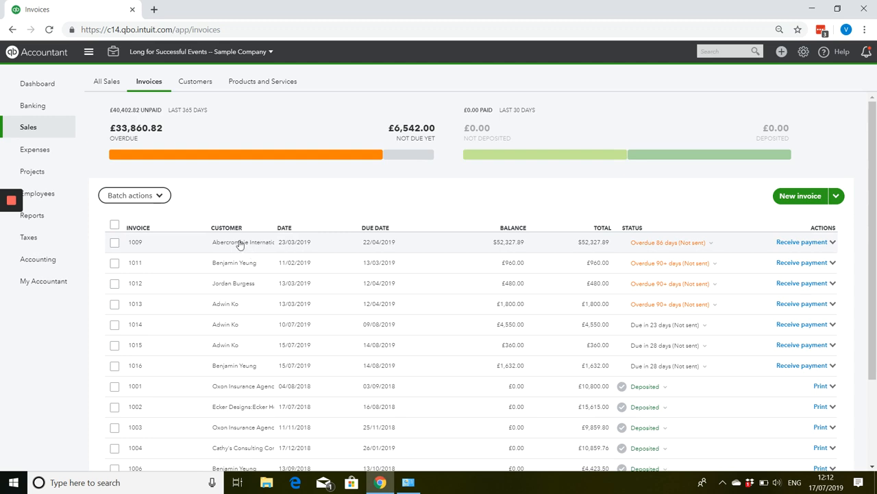
pyautogui.click(196, 83)
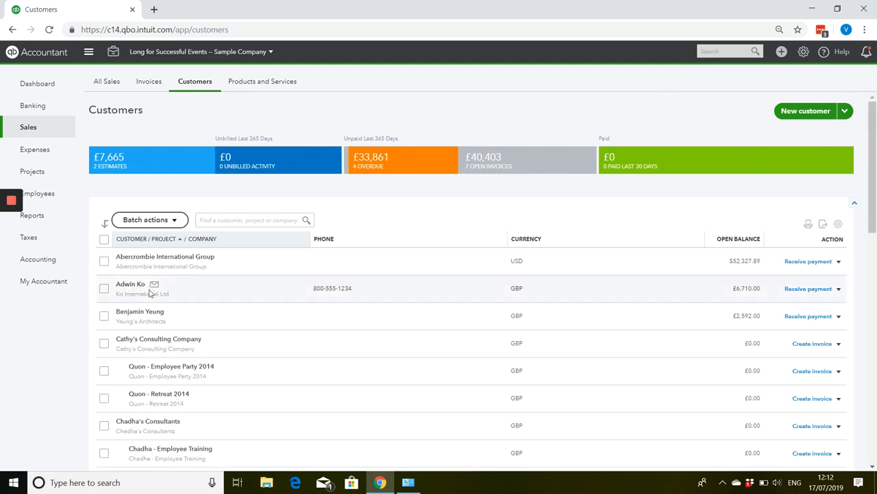
pyautogui.click(147, 312)
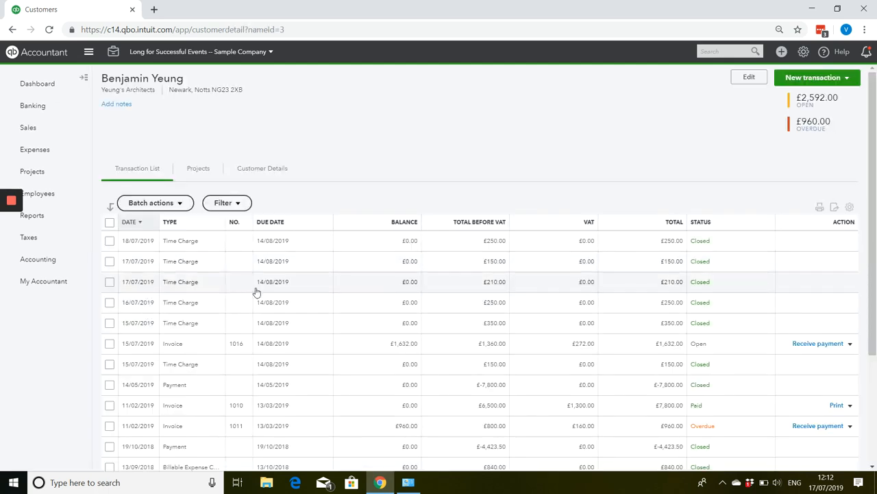
pyautogui.scroll(-1, 294, 317)
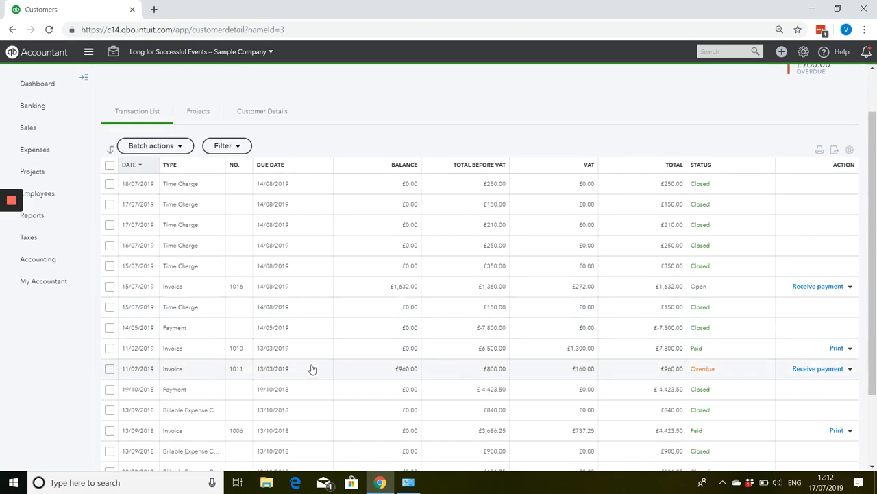
pyautogui.scroll(-2, 292, 369)
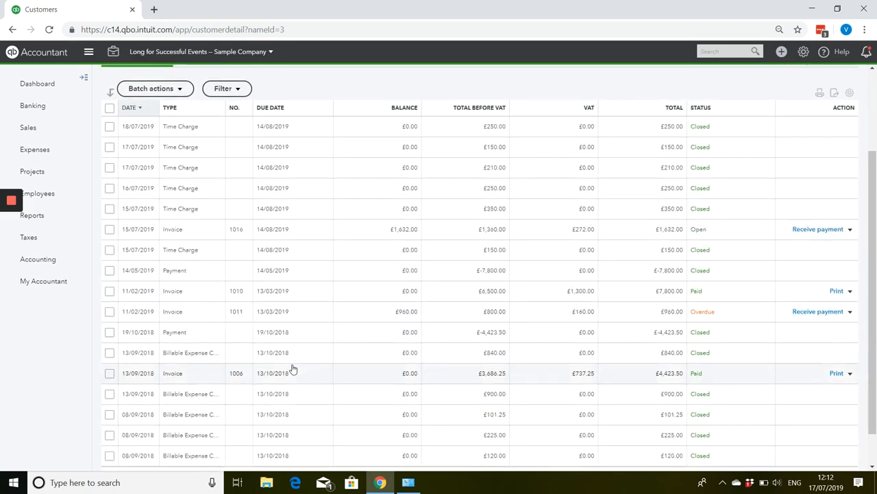
pyautogui.scroll(3, 293, 369)
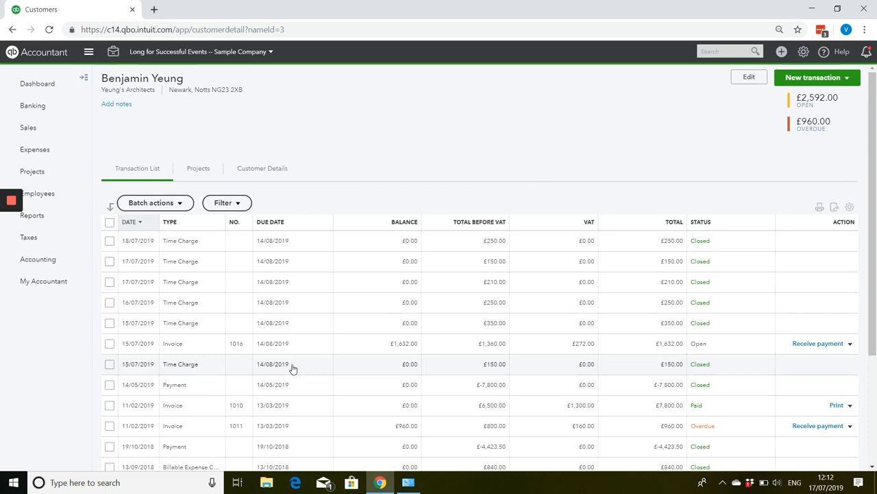
pyautogui.click(329, 349)
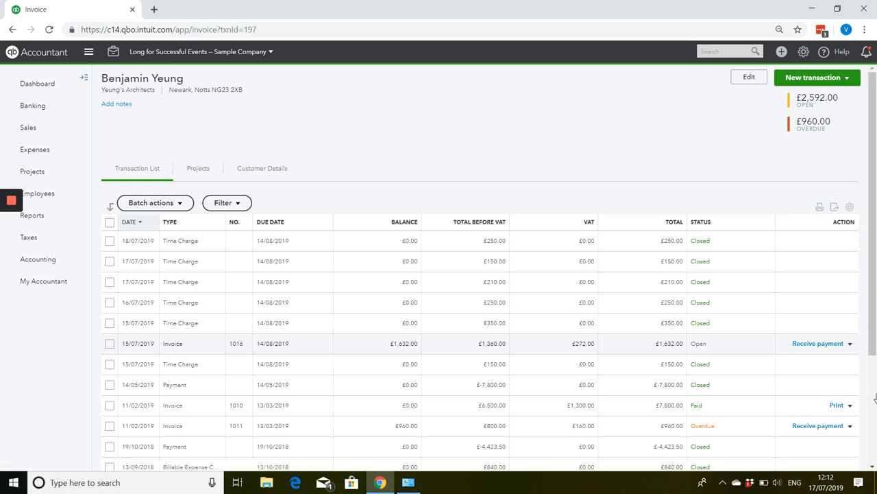
# Examine the activity lines and totals of the invoice in the print preview, and close the preview.
pyautogui.scroll(-1, 310, 314)
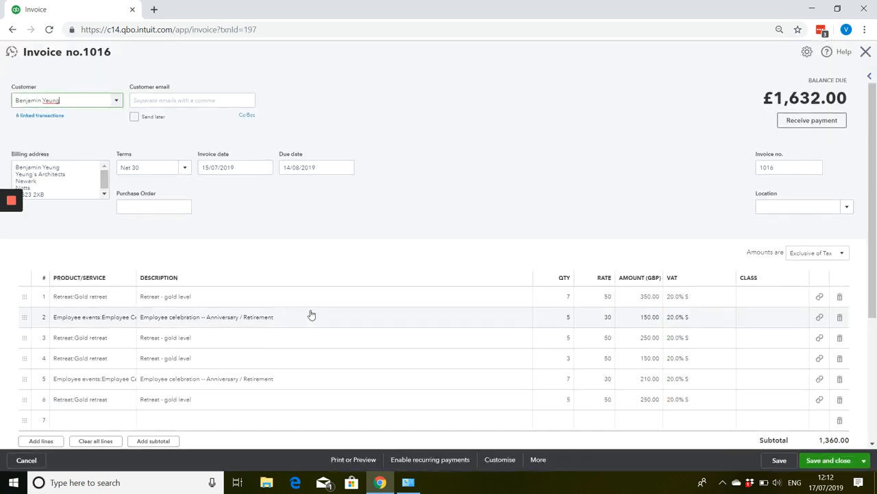
pyautogui.click(370, 460)
pyautogui.click(371, 416)
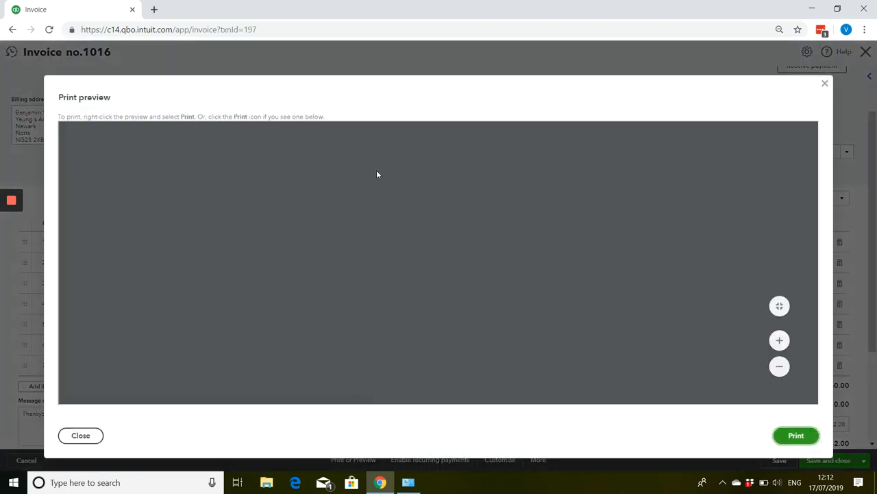
pyautogui.scroll(-1, 384, 212)
pyautogui.scroll(-3, 386, 214)
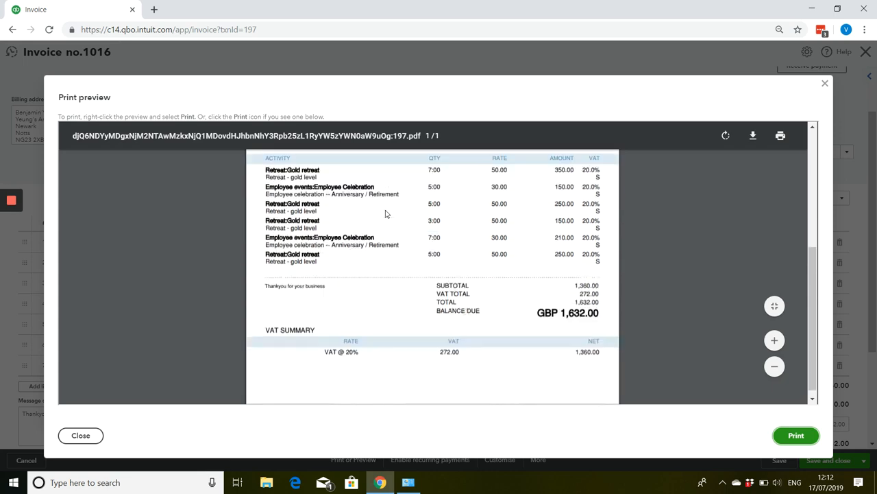
pyautogui.scroll(1, 386, 216)
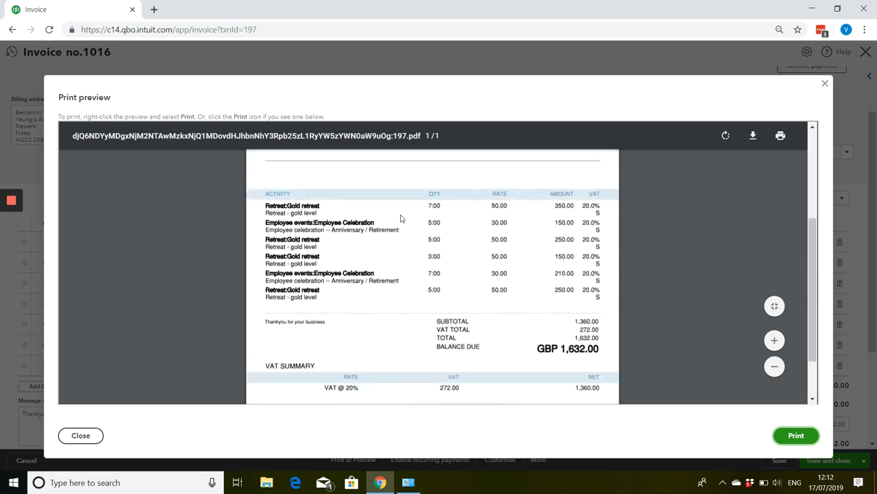
pyautogui.scroll(-2, 401, 220)
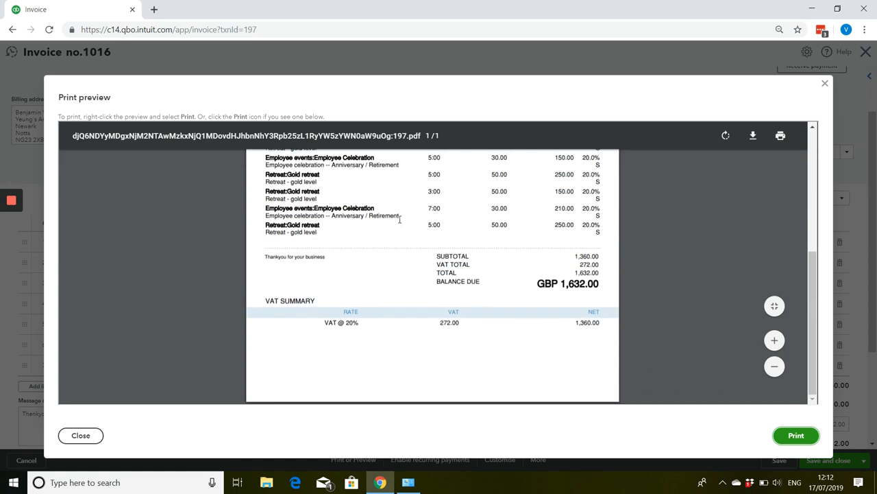
pyautogui.scroll(7, 400, 219)
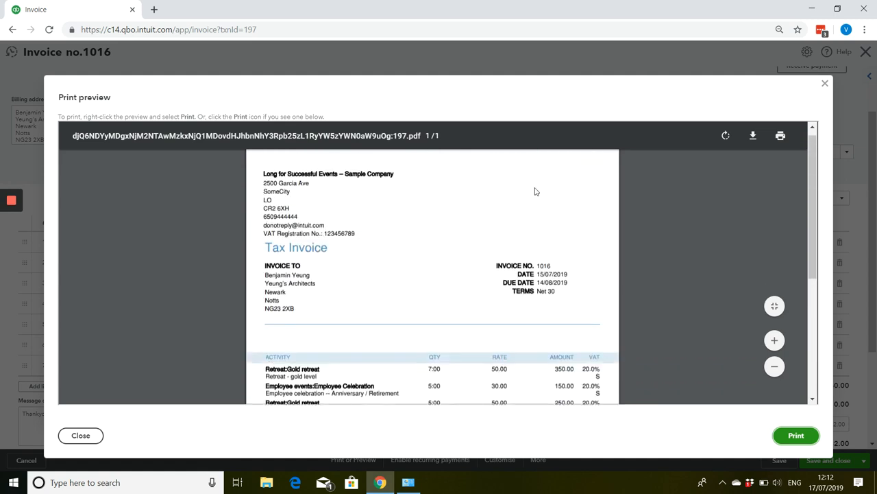
pyautogui.click(824, 84)
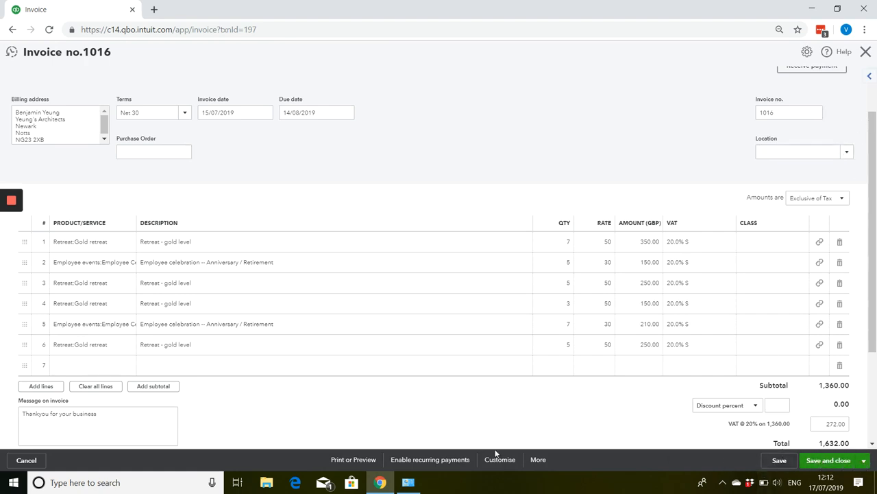
# Delete the open invoice and confirm the deletion.
pyautogui.click(538, 459)
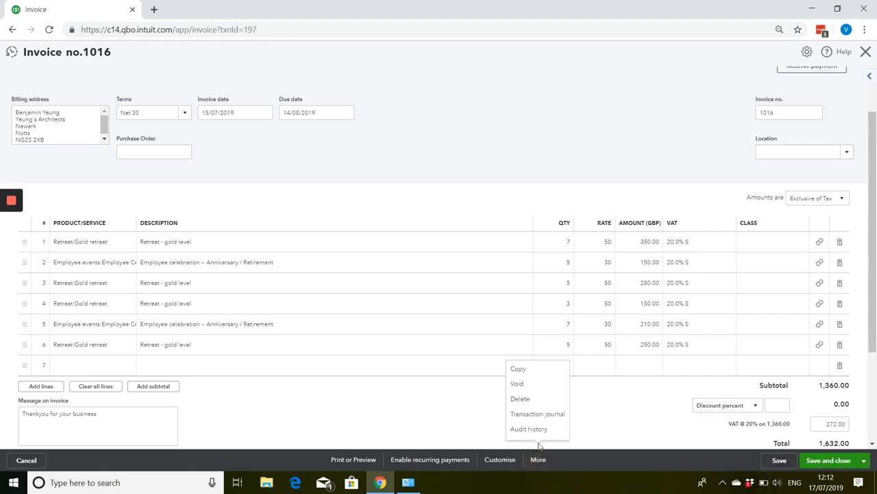
pyautogui.click(534, 398)
pyautogui.click(524, 281)
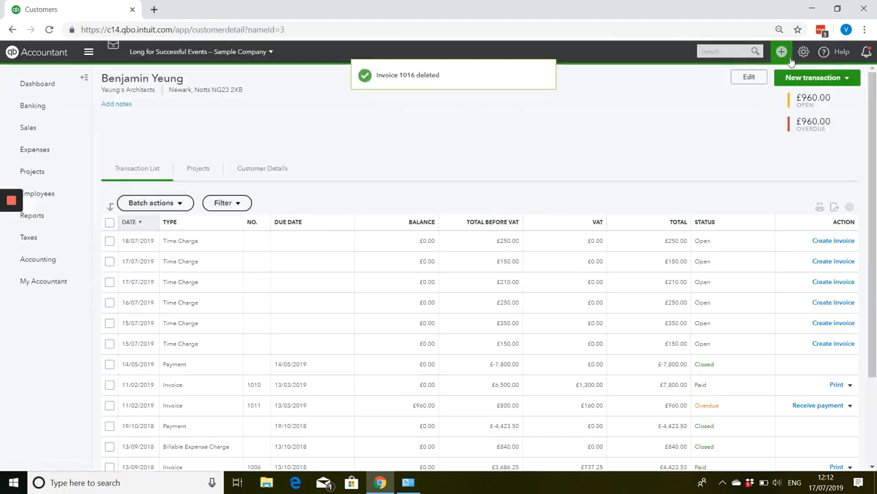
# Create a new invoice and choose the Yeung's Architects contact as its customer.
pyautogui.click(782, 52)
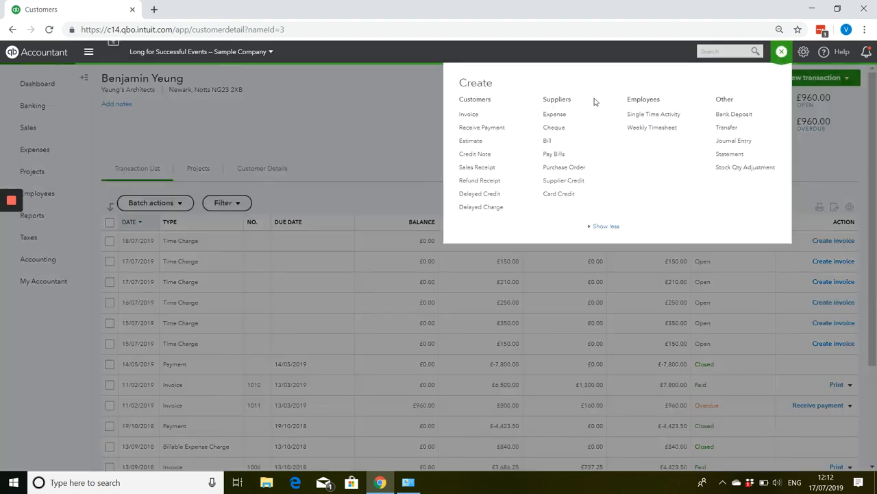
pyautogui.click(460, 114)
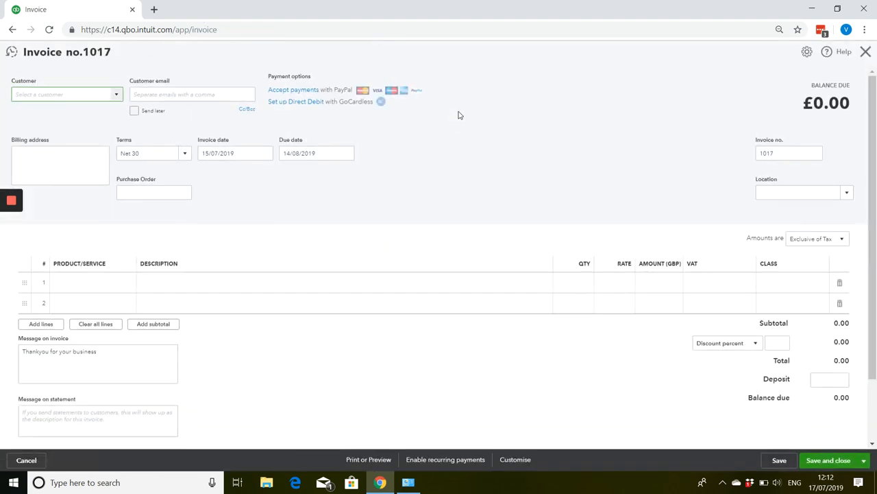
pyautogui.click(114, 101)
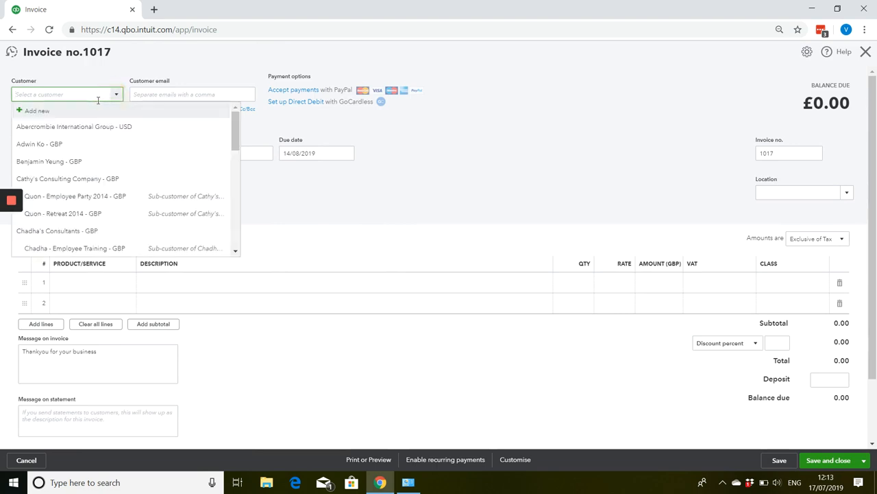
pyautogui.click(85, 162)
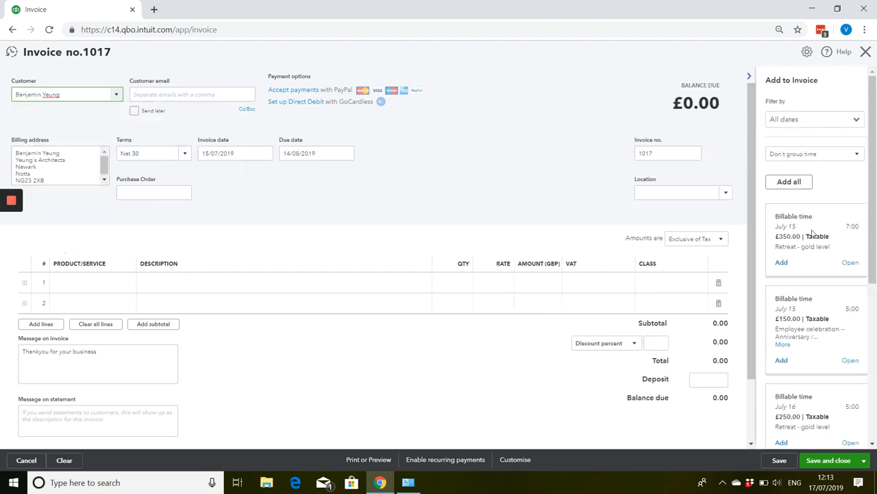
# Group the billable time by service and add the Gold retreat and Employee Celebration groups to the invoice.
pyautogui.click(815, 158)
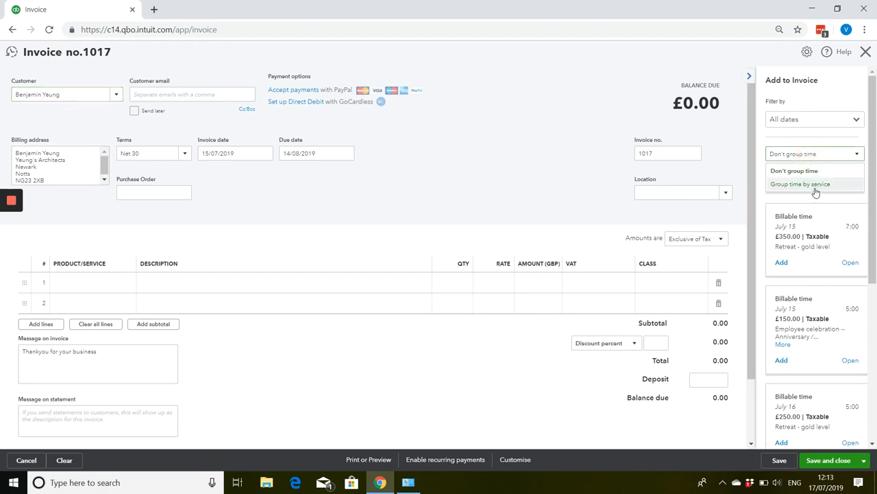
pyautogui.click(801, 184)
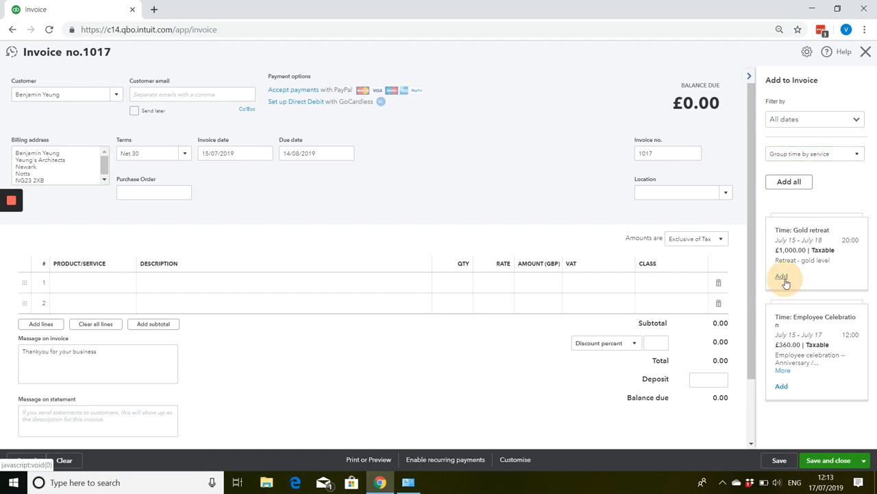
pyautogui.click(782, 276)
pyautogui.click(781, 320)
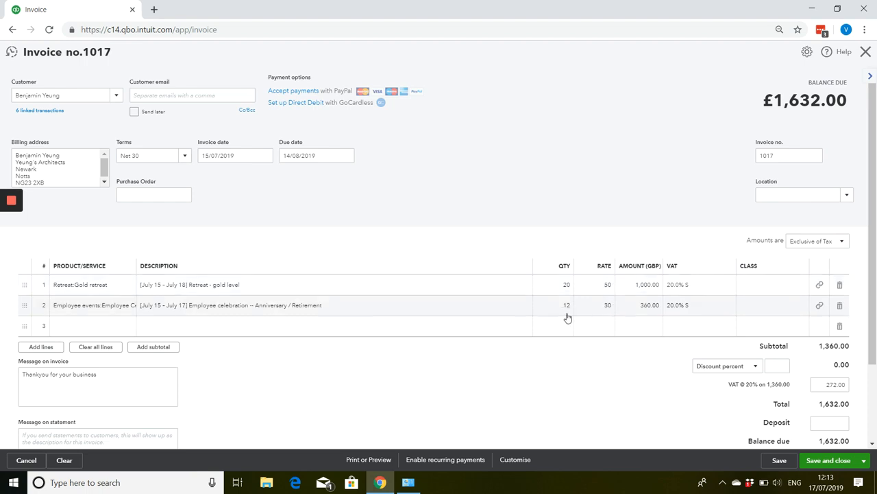
# Check the grouped invoice in the print preview down to its VAT summary, and save and close the invoice.
pyautogui.click(363, 461)
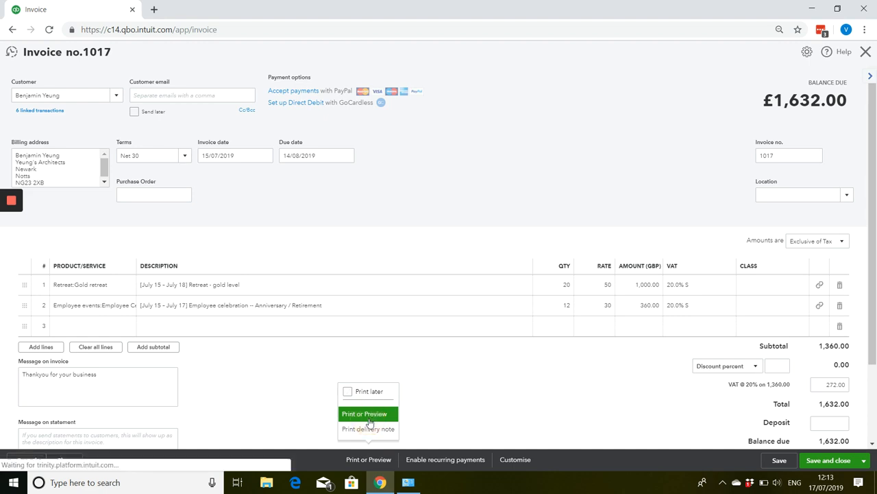
pyautogui.click(369, 418)
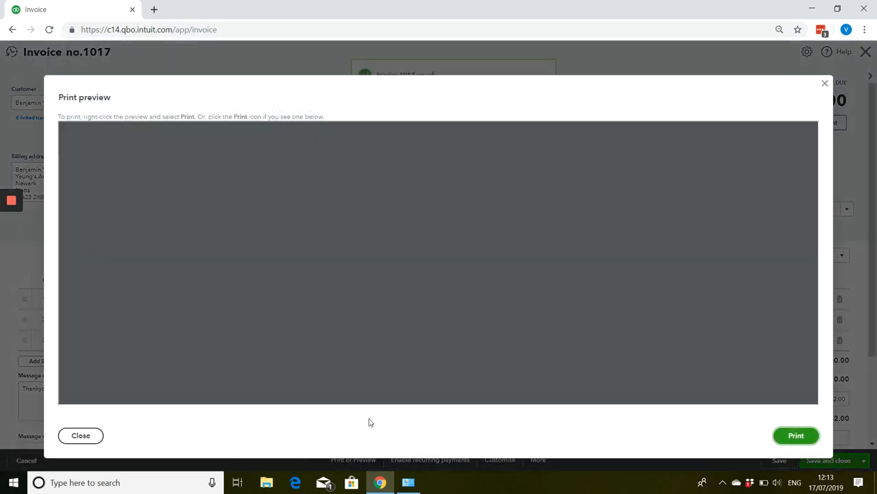
pyautogui.scroll(-2, 406, 352)
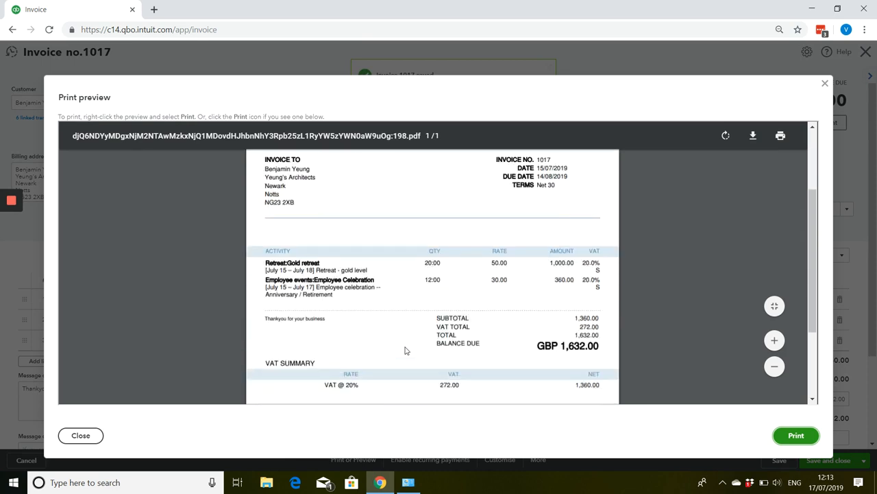
pyautogui.scroll(-1, 405, 350)
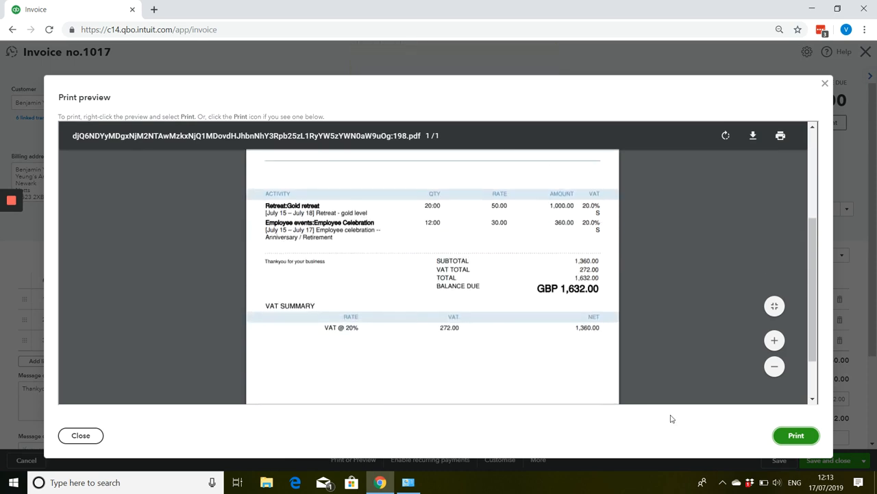
pyautogui.click(826, 86)
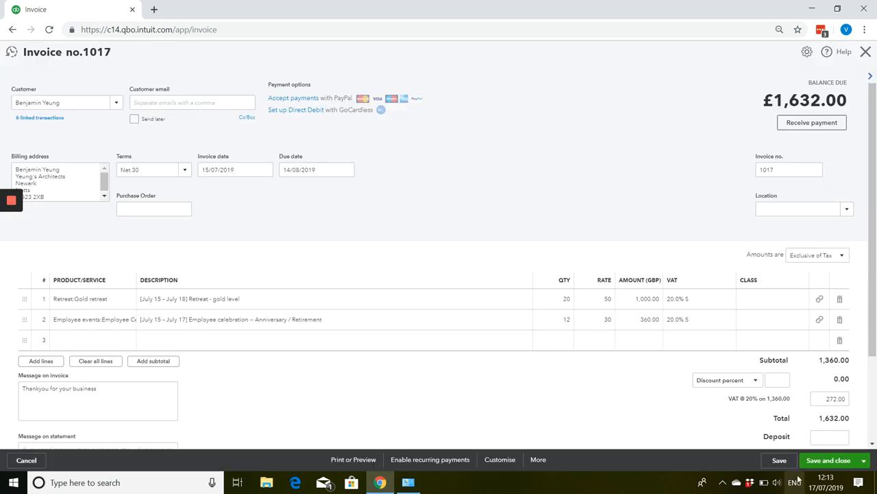
pyautogui.click(826, 460)
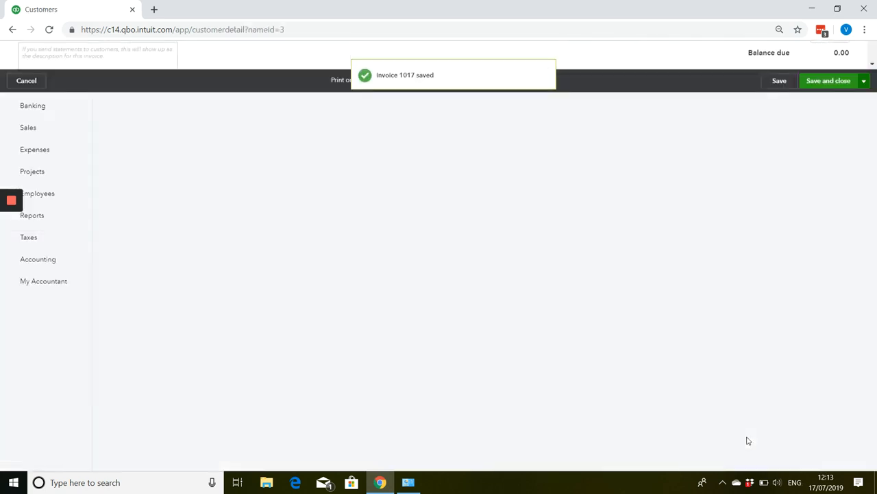